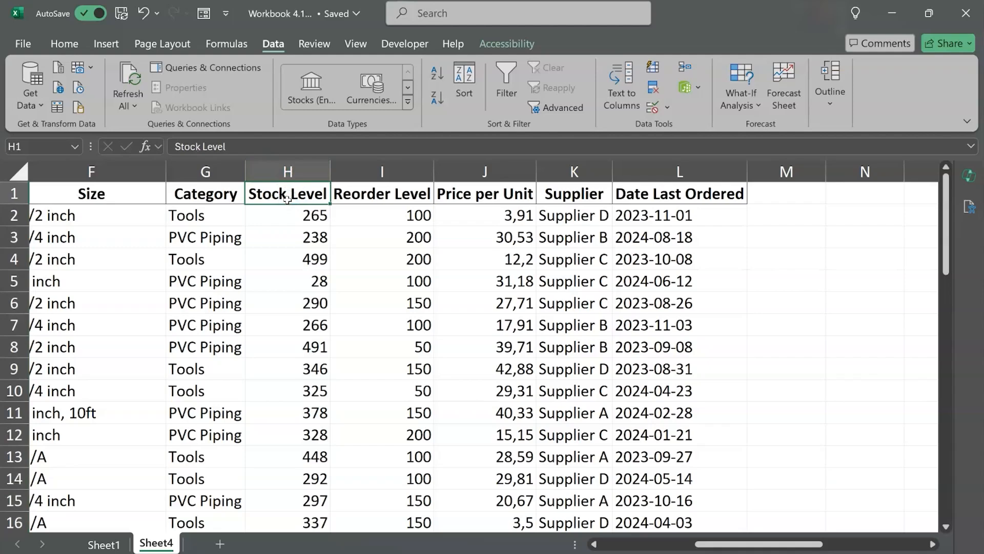
# Step: Start a data validation rule for the entire Stock Level column that allows only whole numbers
pyautogui.hotkey('ctrl', 'space')
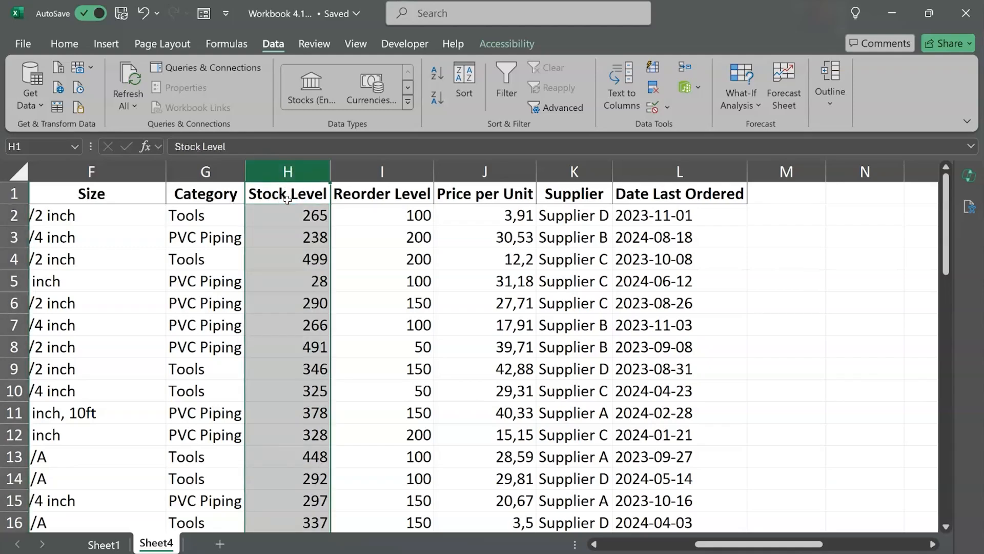
pyautogui.click(272, 162)
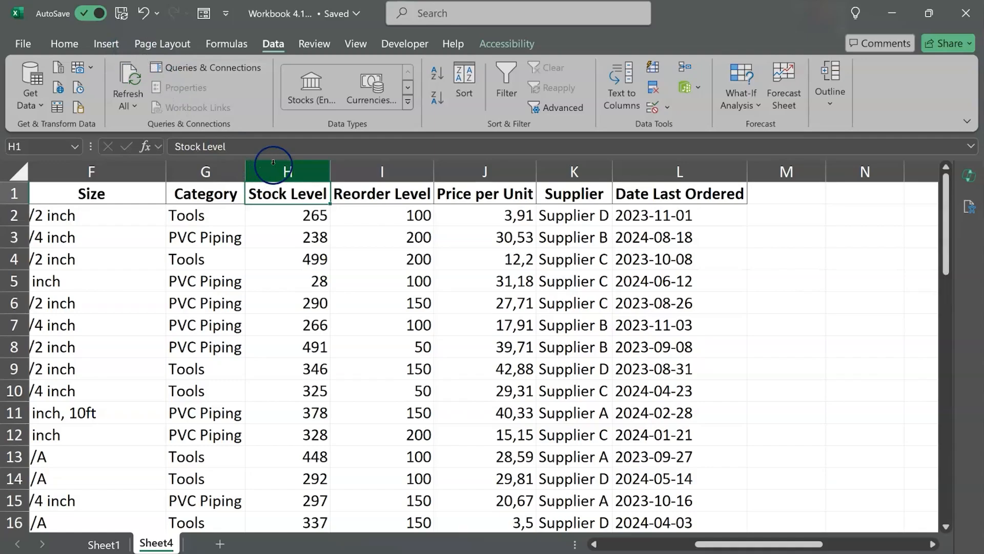
pyautogui.click(274, 162)
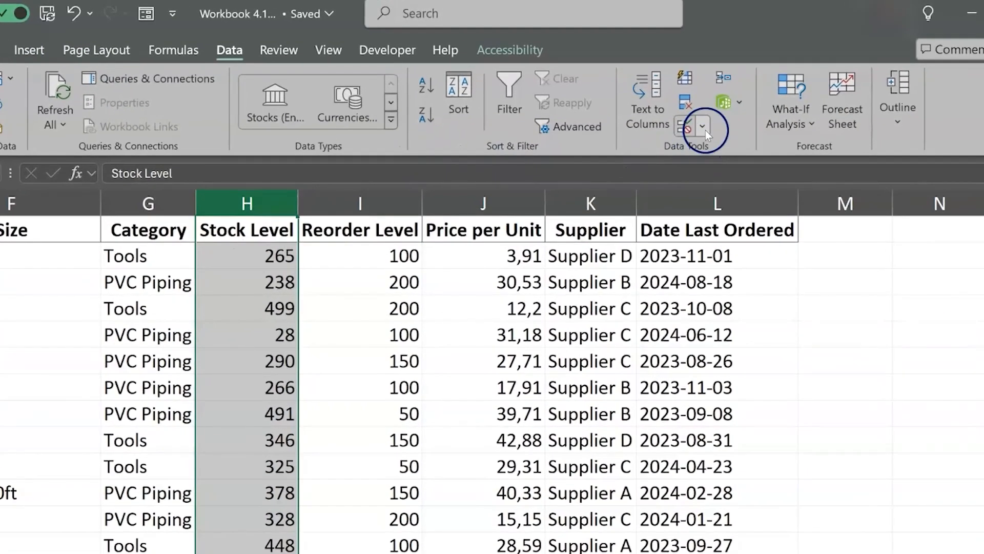
pyautogui.click(704, 129)
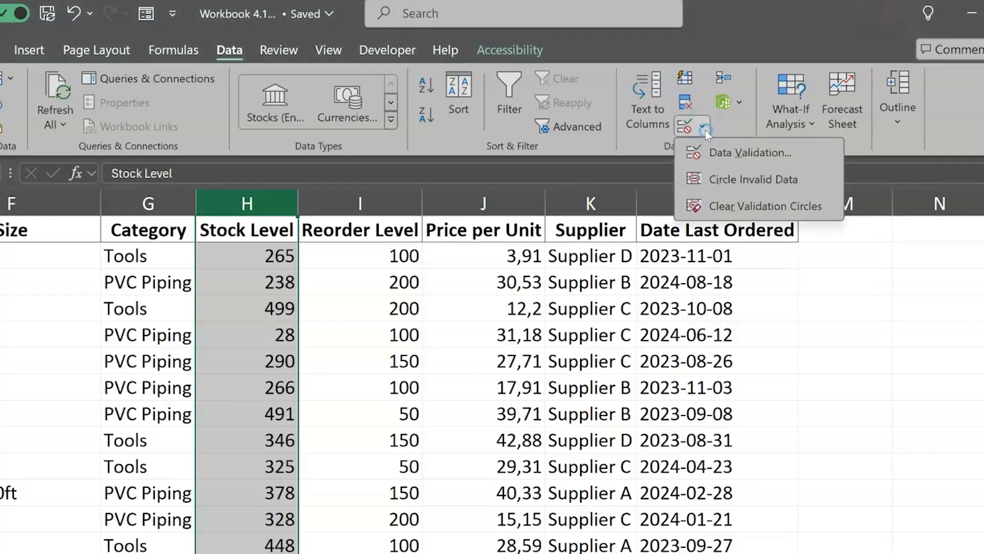
pyautogui.click(722, 153)
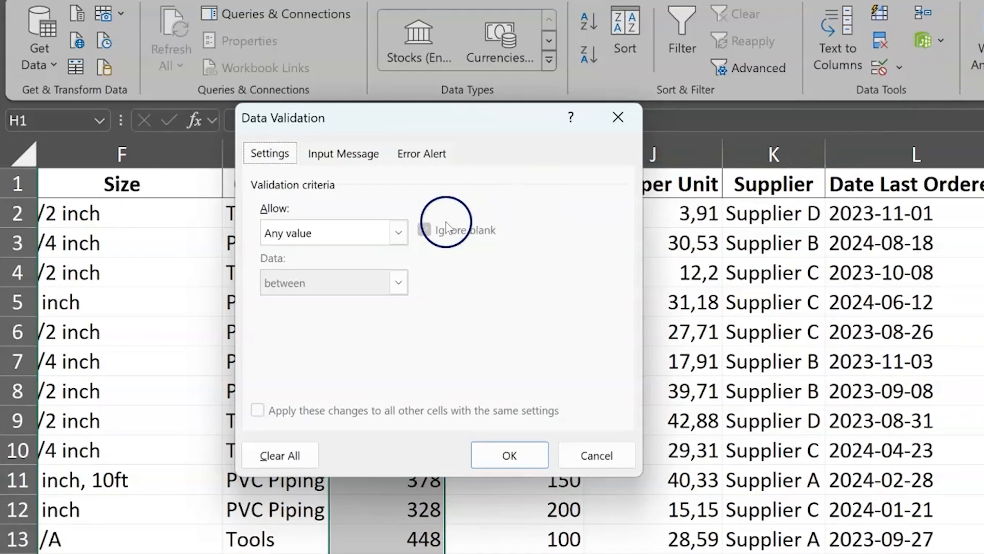
pyautogui.click(399, 232)
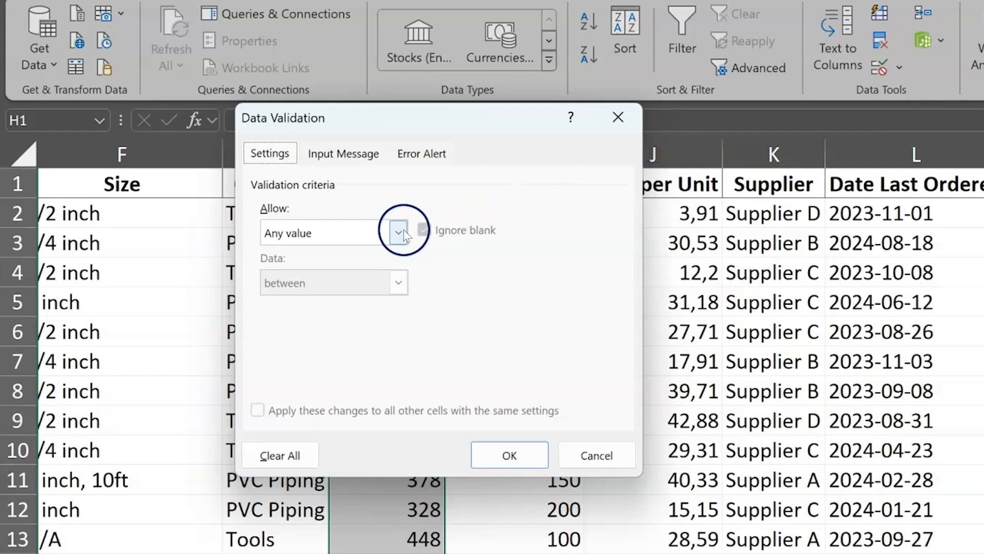
pyautogui.click(337, 272)
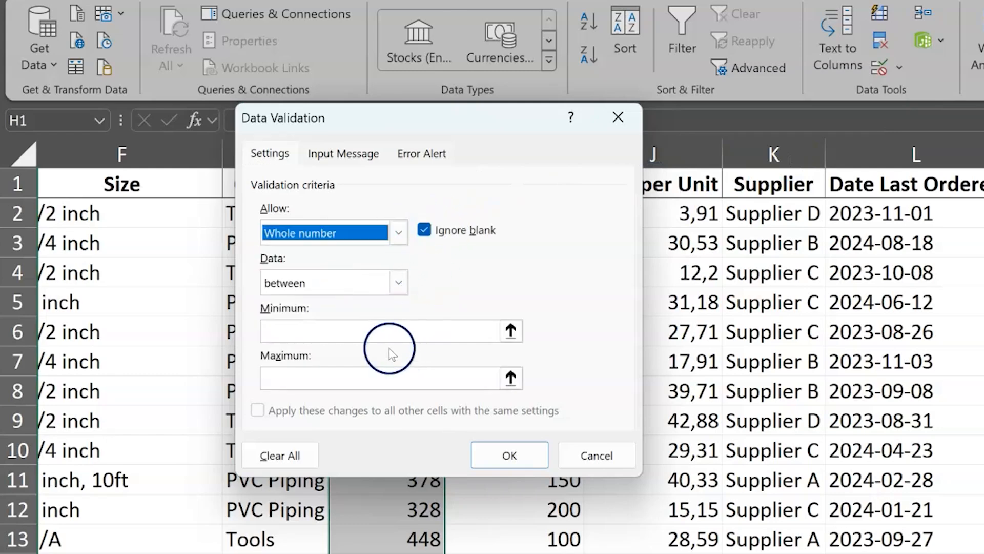
# Step: Limit the whole-number rule to a minimum of 0 and a maximum of 500, and apply it
pyautogui.click(380, 334)
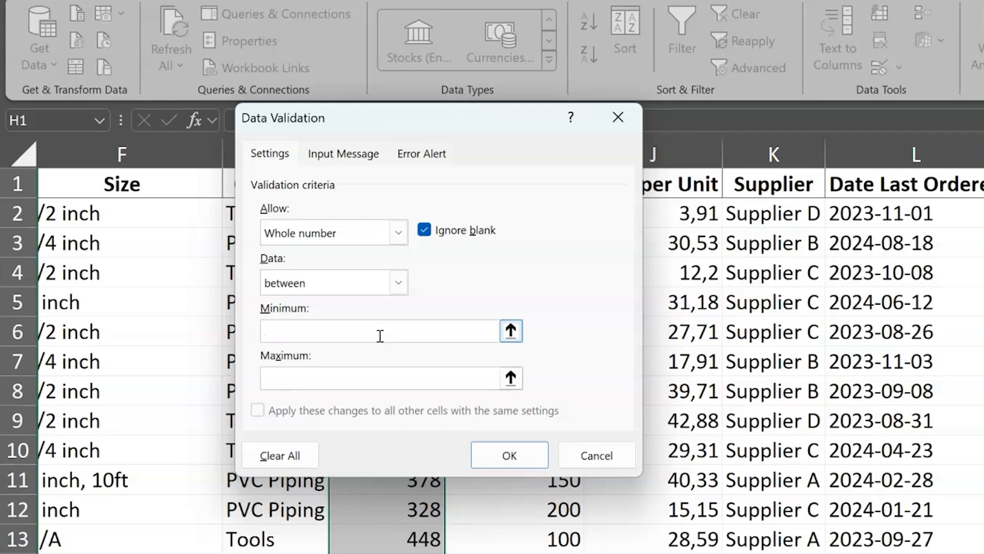
pyautogui.write('0')
pyautogui.click(345, 379)
pyautogui.write('500')
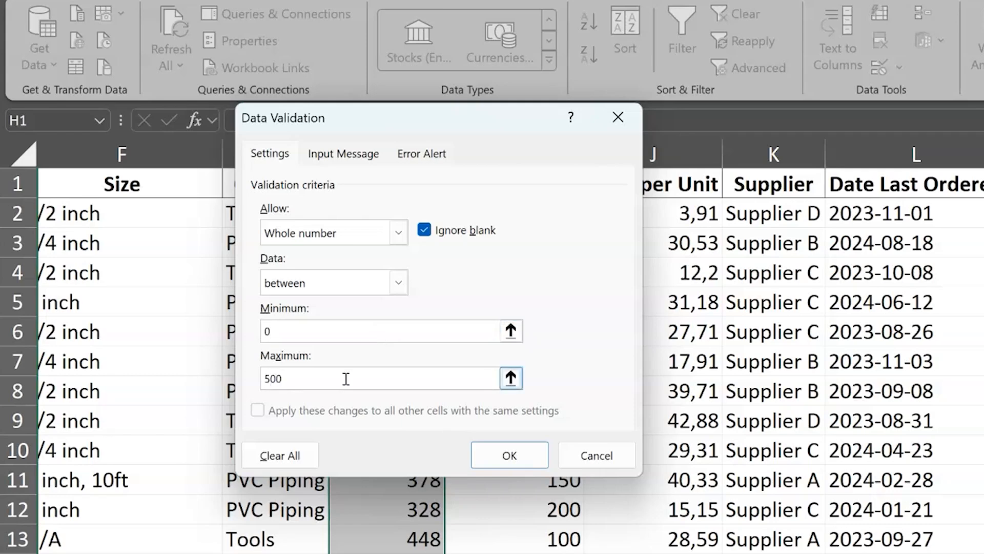
pyautogui.click(510, 453)
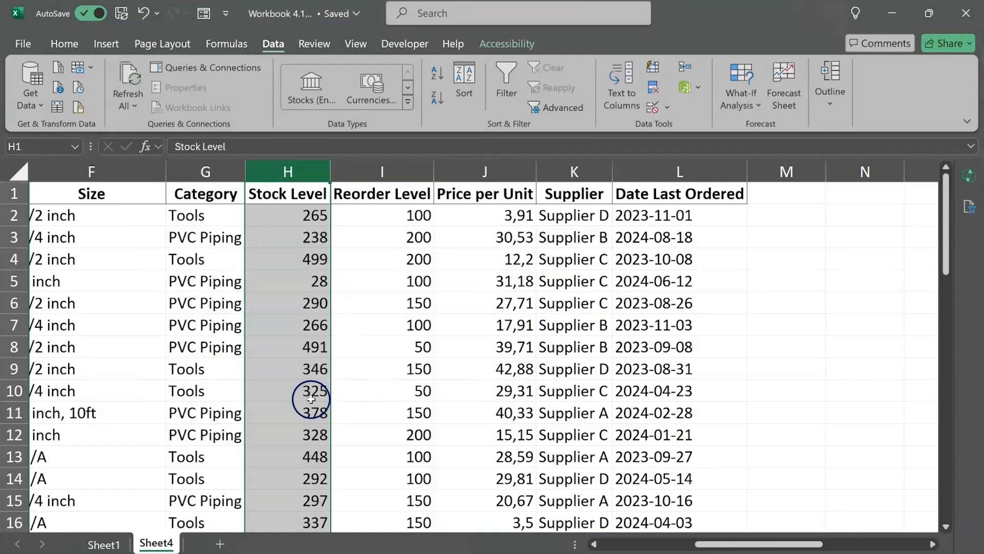
# Step: Test the rule by trying to enter -10 in the first empty cell below the Stock Level data, H52
pyautogui.click(311, 399)
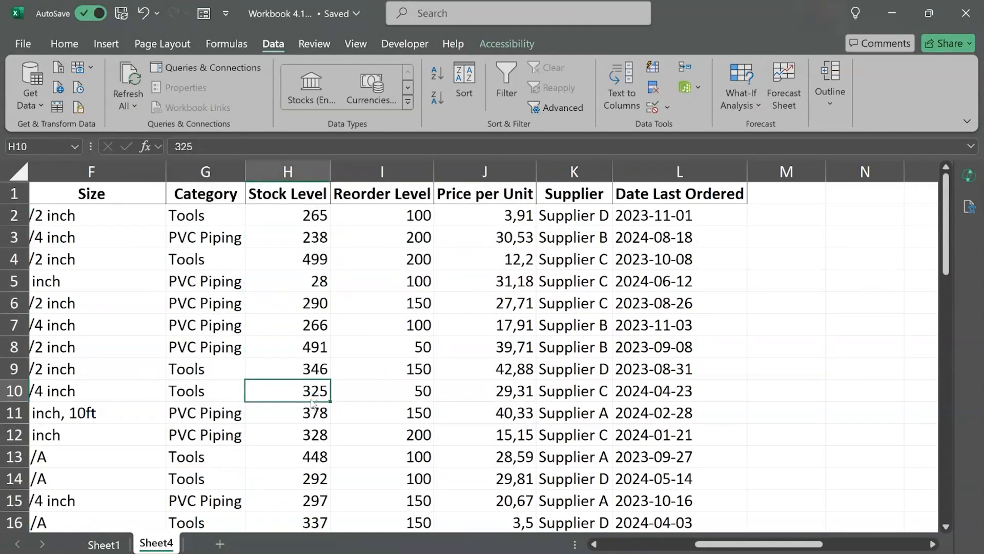
pyautogui.hotkey('ctrl', 'Down')
pyautogui.press('Down')
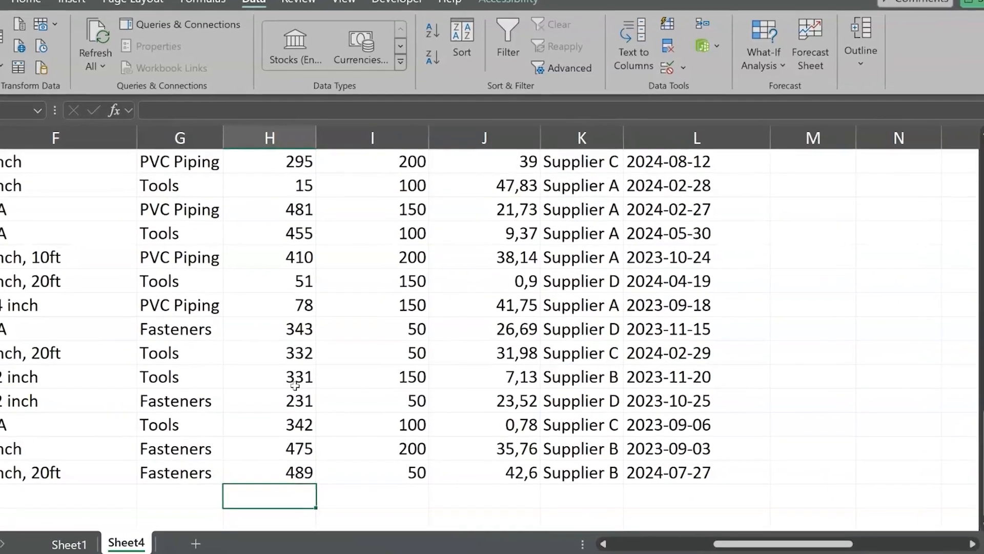
pyautogui.write('-10')
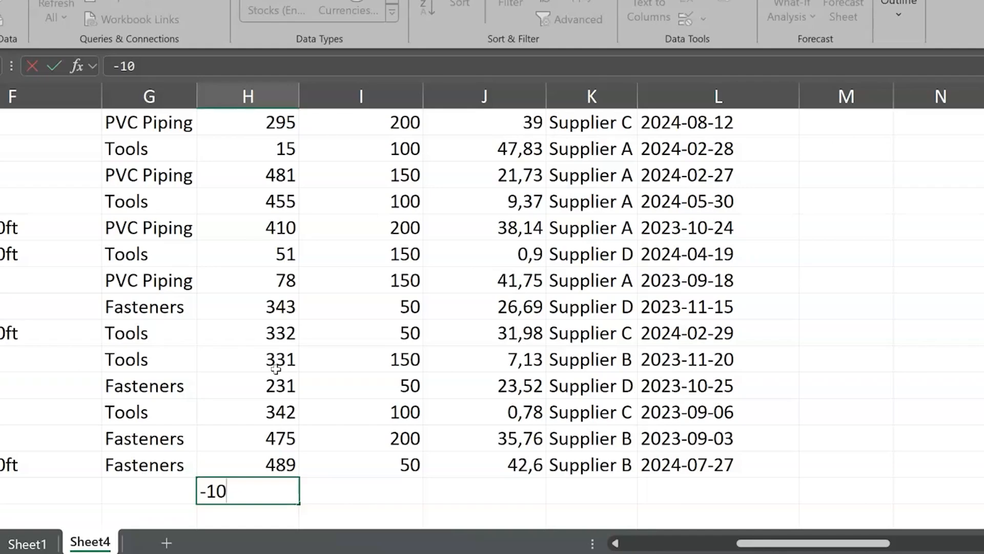
pyautogui.press('Return')
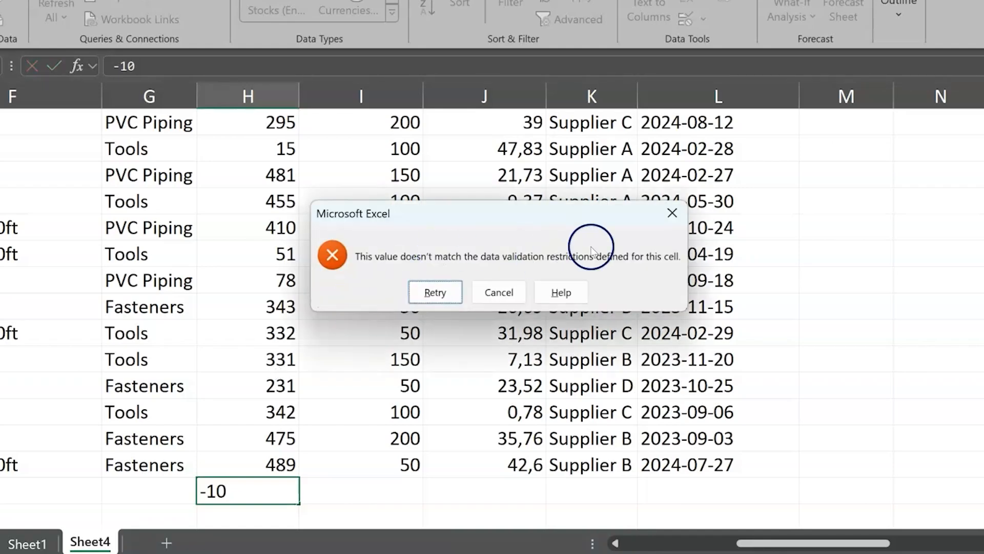
pyautogui.click(492, 300)
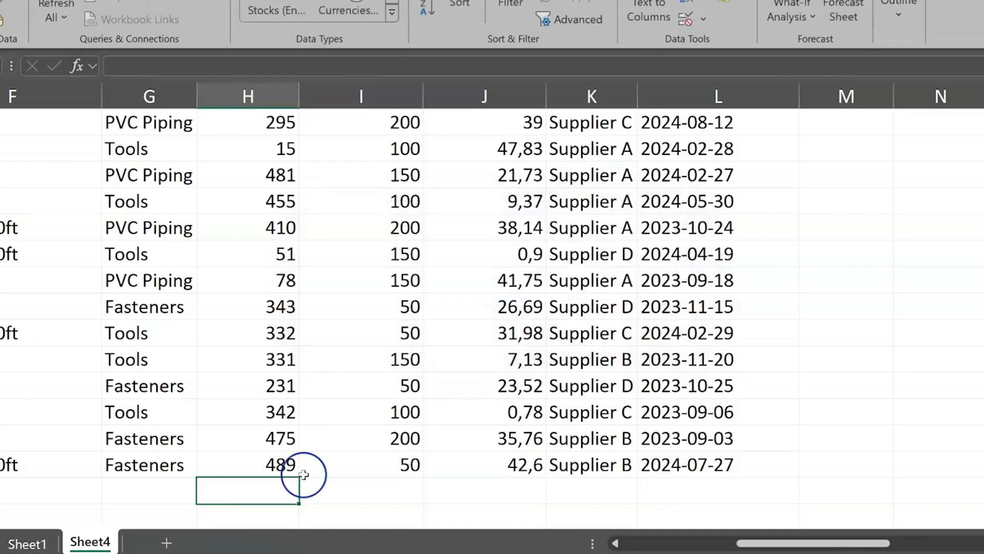
# Step: Enter 20 as the stock level in H52 and try 501 in the cell below it
pyautogui.write('20')
pyautogui.press('Return')
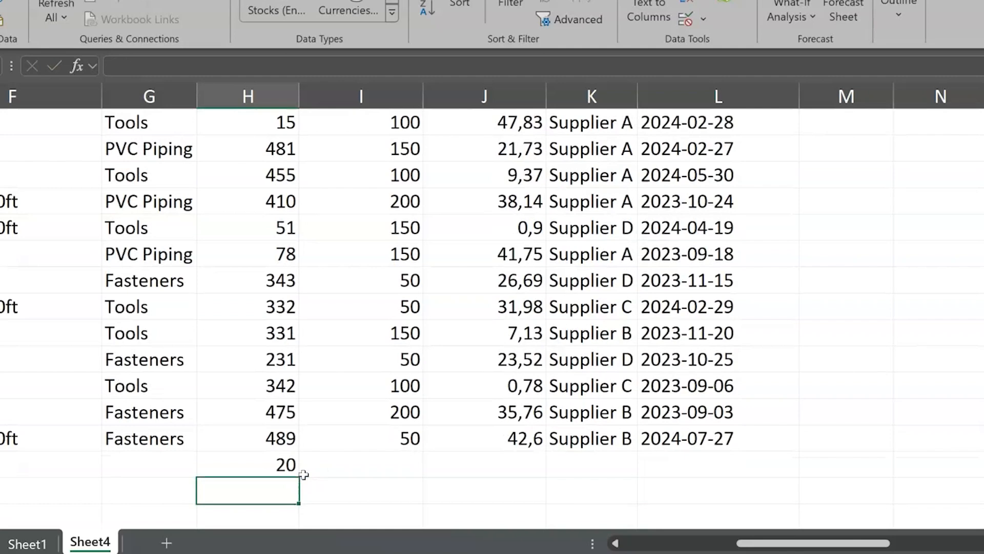
pyautogui.write('501')
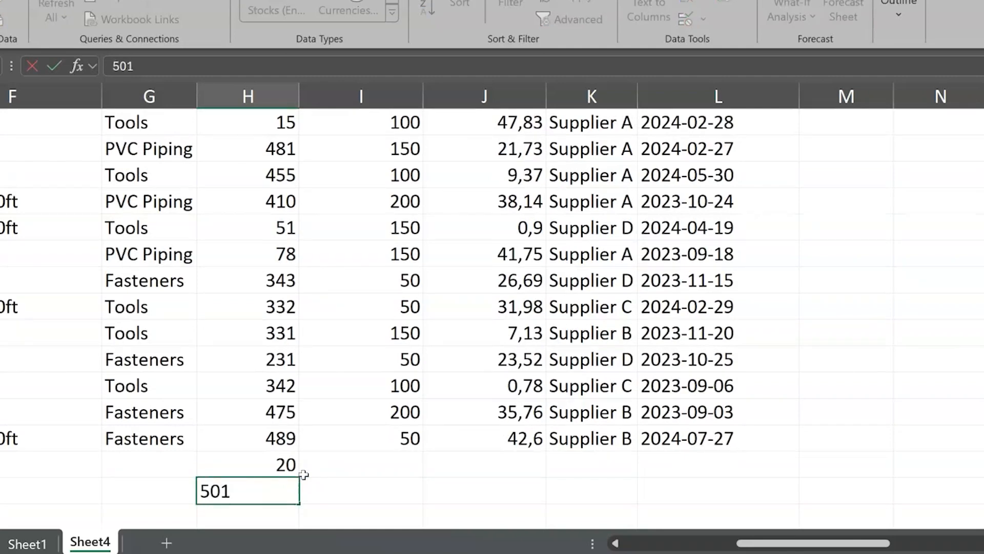
pyautogui.press('Return')
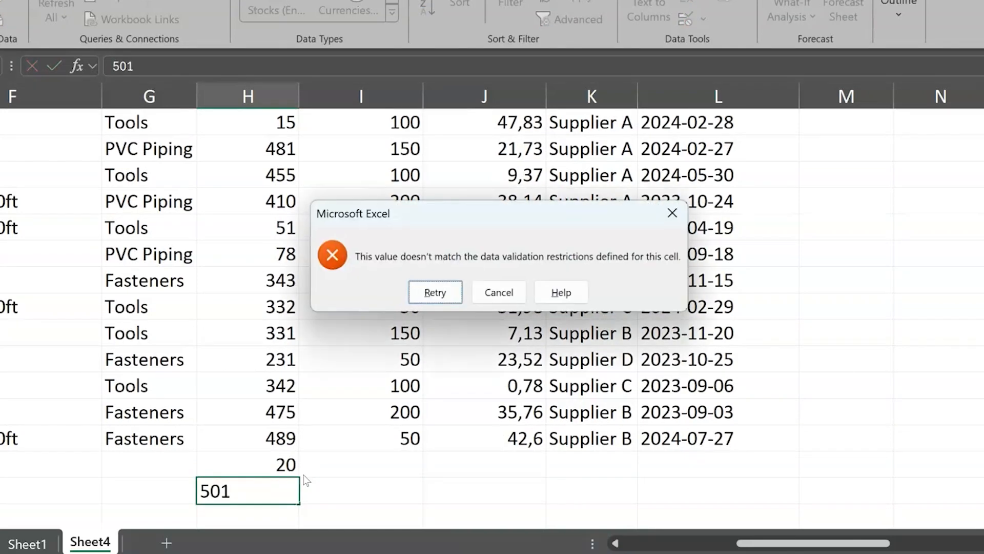
pyautogui.click(500, 292)
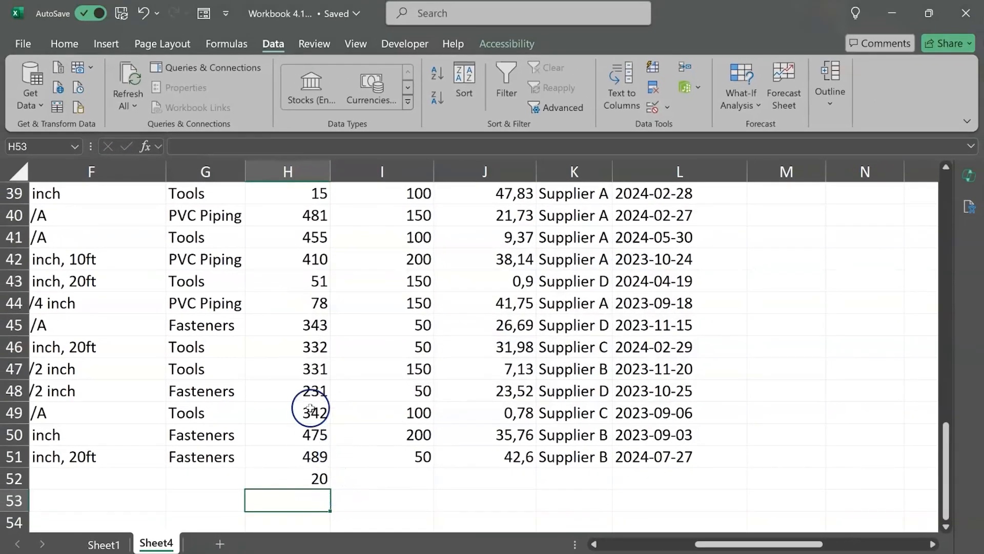
# Step: Ask Copilot "Tell me how to create a data validation rule for a whole number"
pyautogui.scroll(12, 293, 389)
pyautogui.scroll(3, 310, 407)
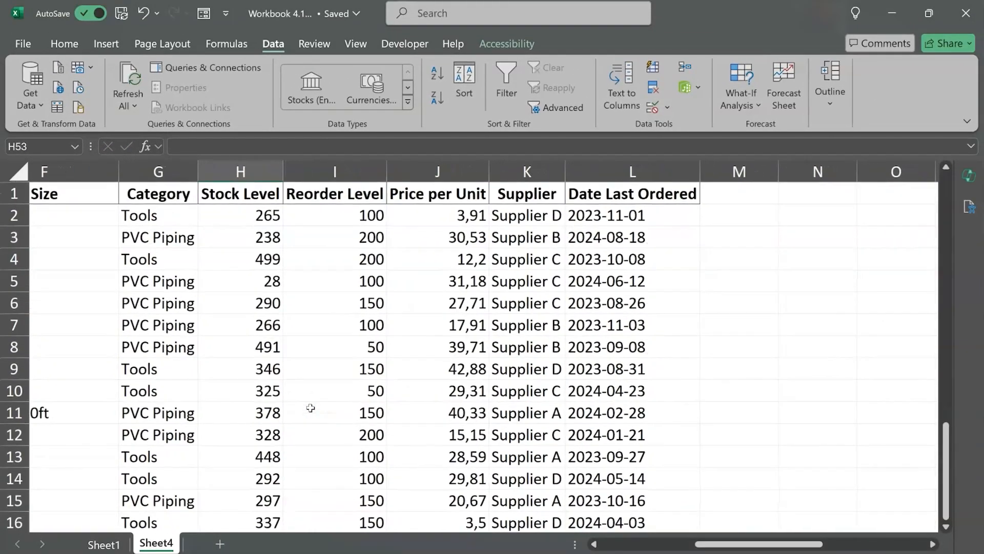
pyautogui.hscroll(-2, 310, 407)
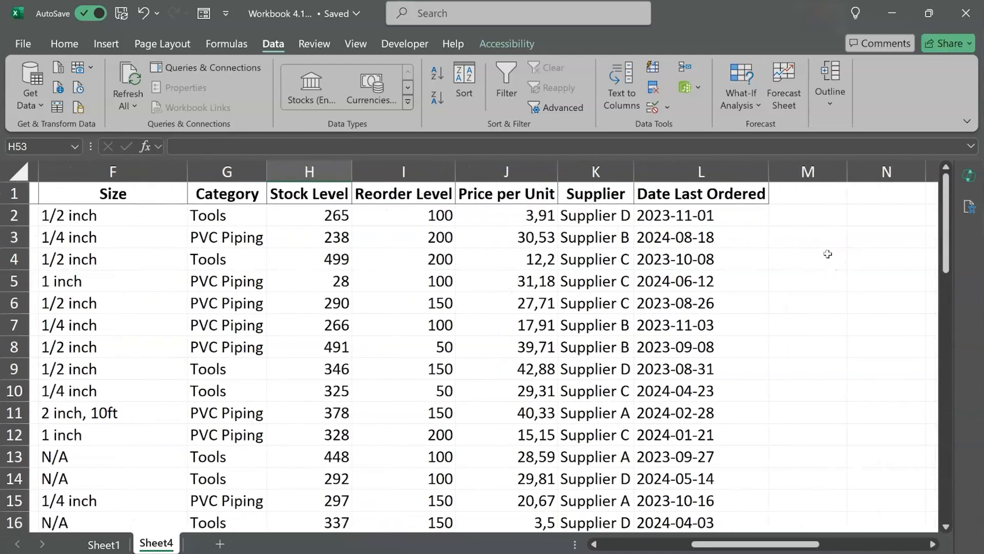
pyautogui.hscroll(2, 828, 254)
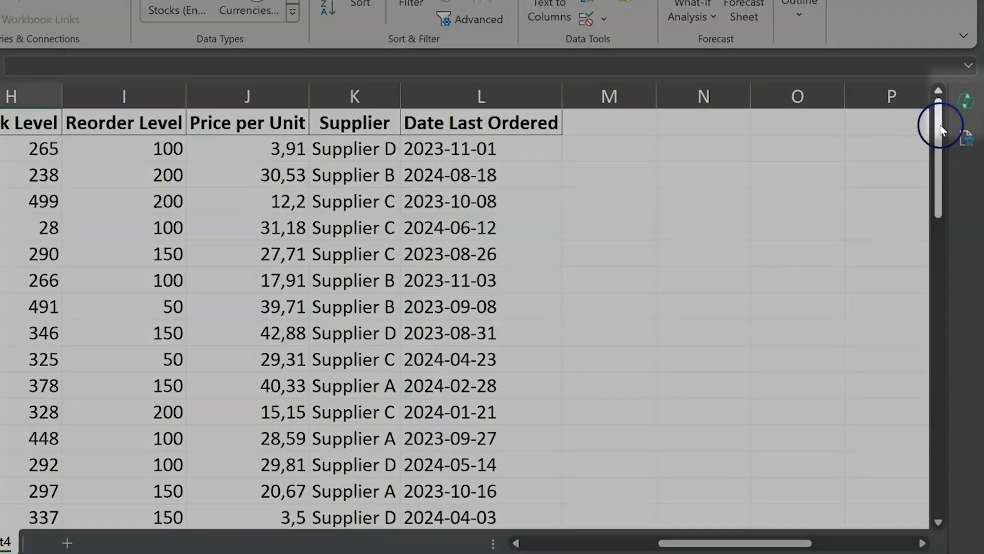
pyautogui.click(969, 176)
pyautogui.click(678, 464)
pyautogui.write('Tell me how to create ')
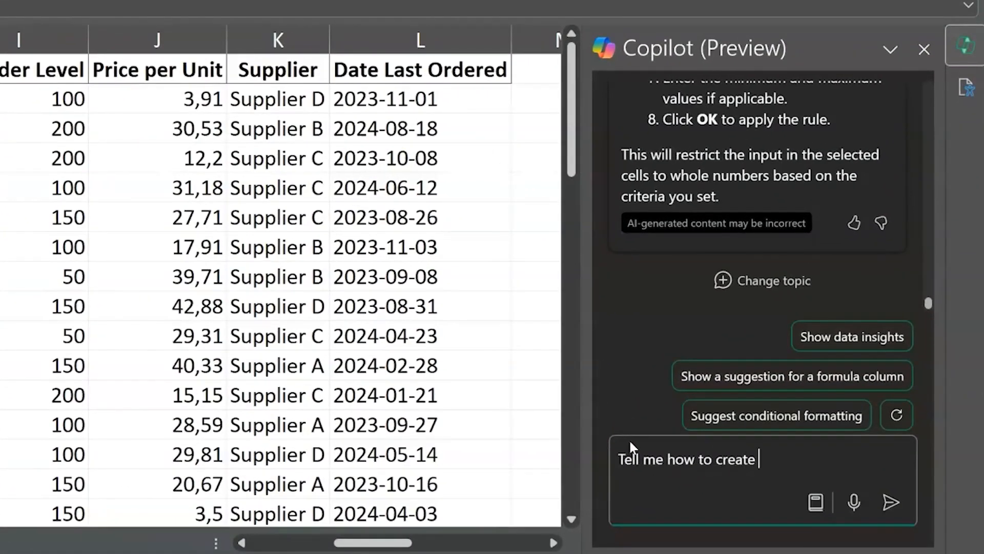
pyautogui.write('a data validation')
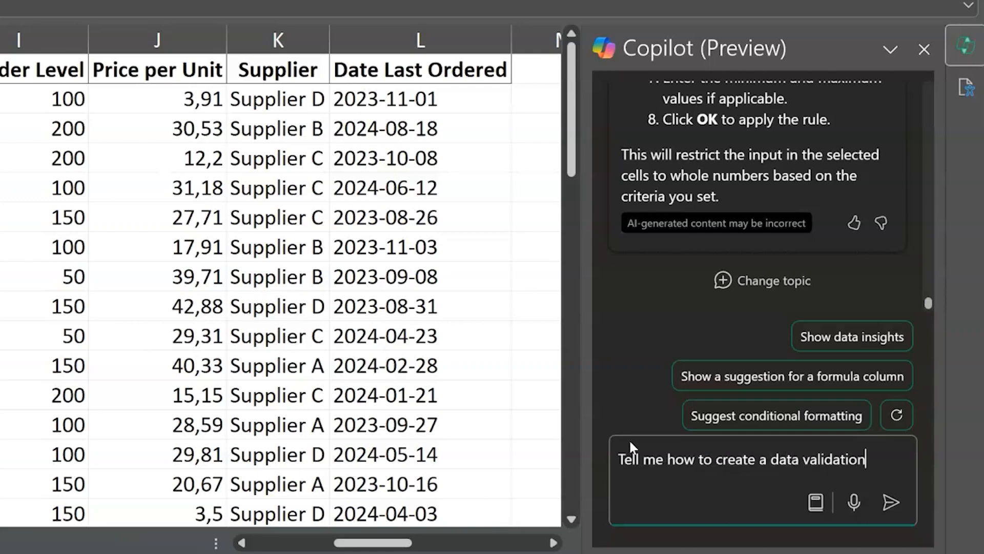
pyautogui.write(' rule for a whole number')
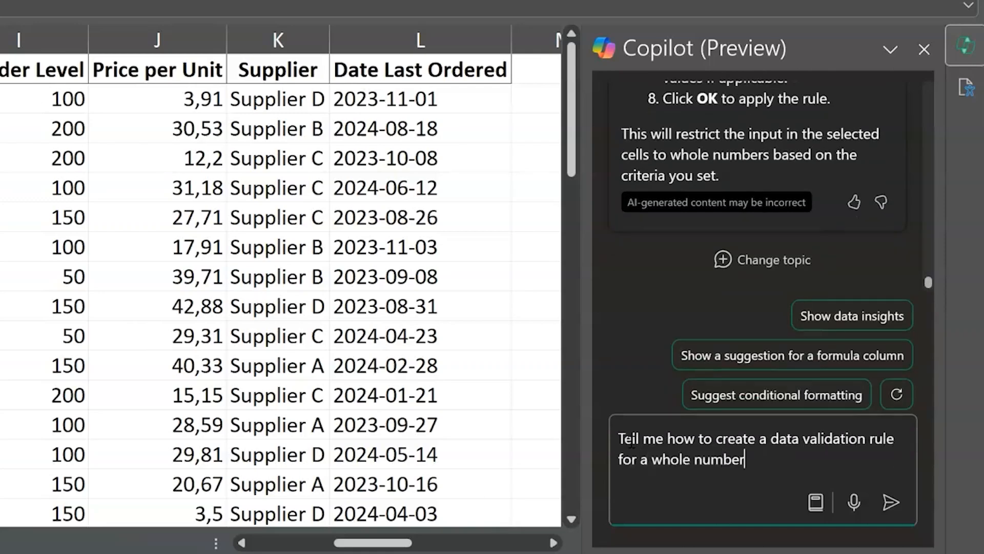
pyautogui.press('Return')
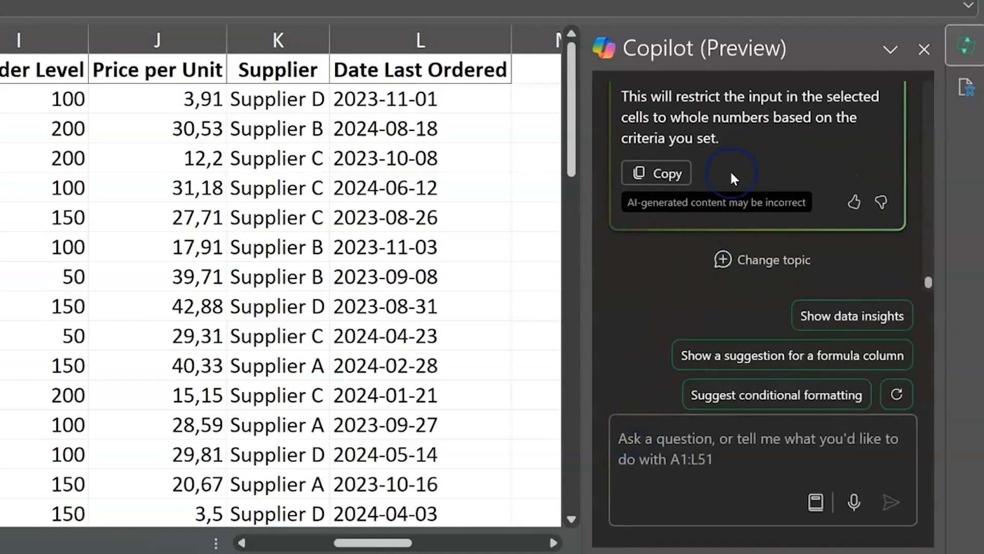
# Step: Read through Copilot's instructions for the whole-number validation rule and close Copilot
pyautogui.scroll(3, 730, 153)
pyautogui.scroll(4, 731, 152)
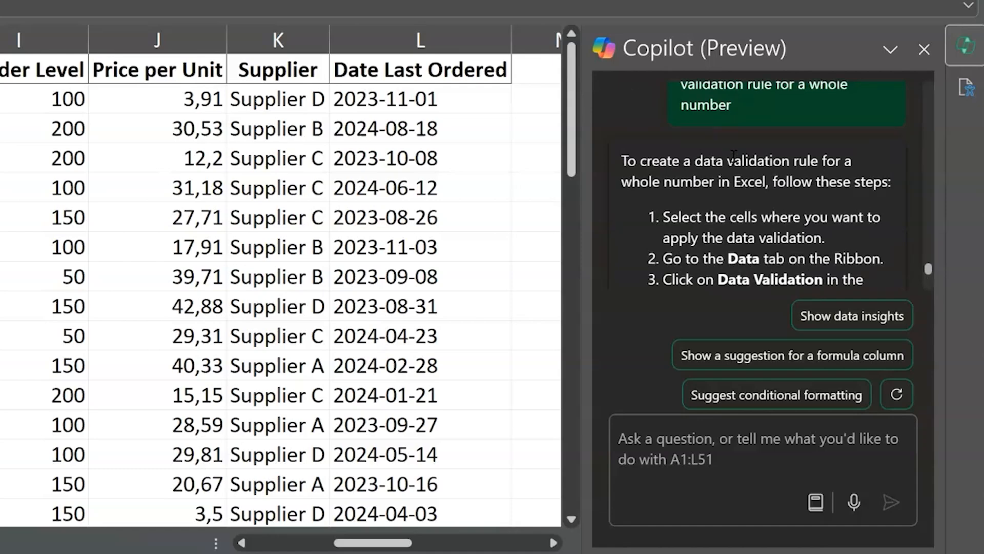
pyautogui.scroll(-2, 743, 238)
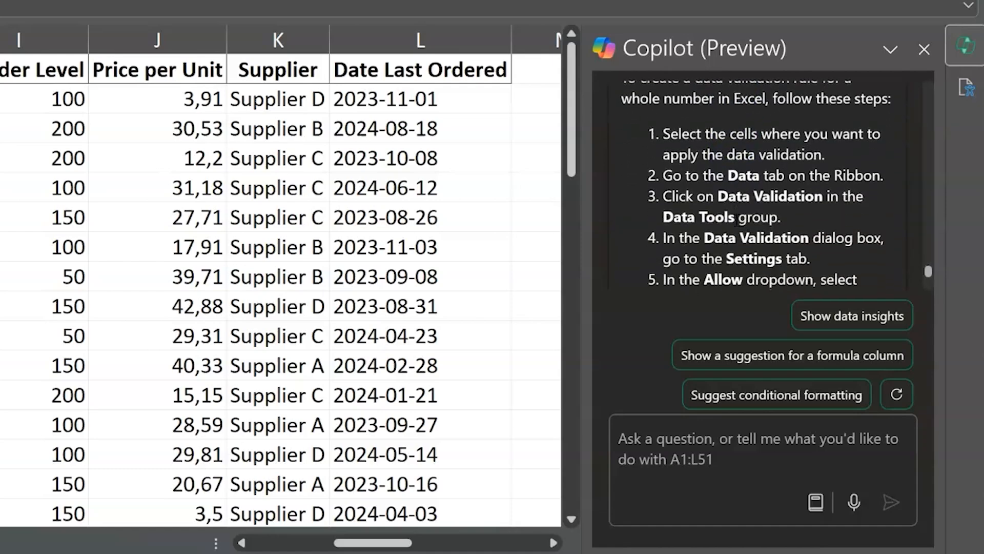
pyautogui.scroll(-4, 736, 220)
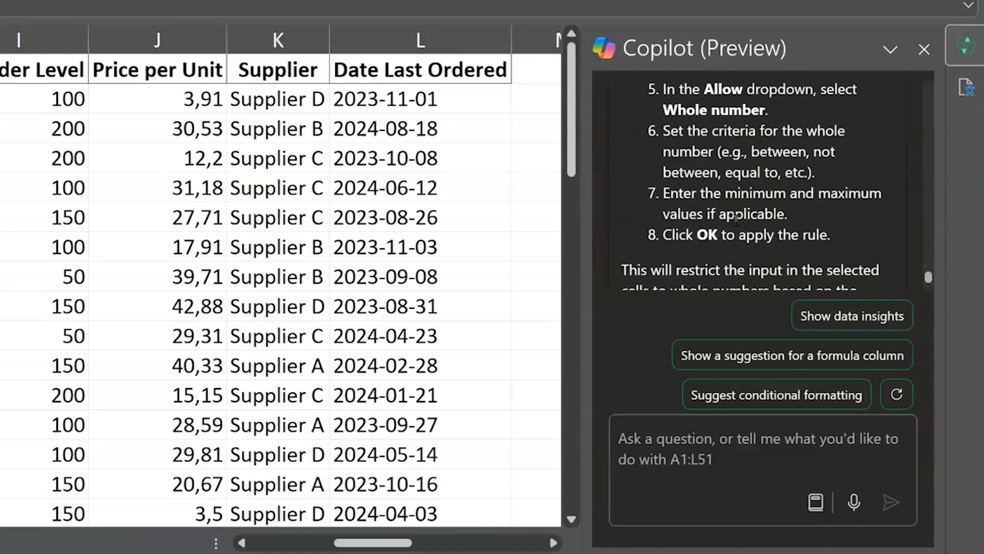
pyautogui.scroll(-3, 736, 219)
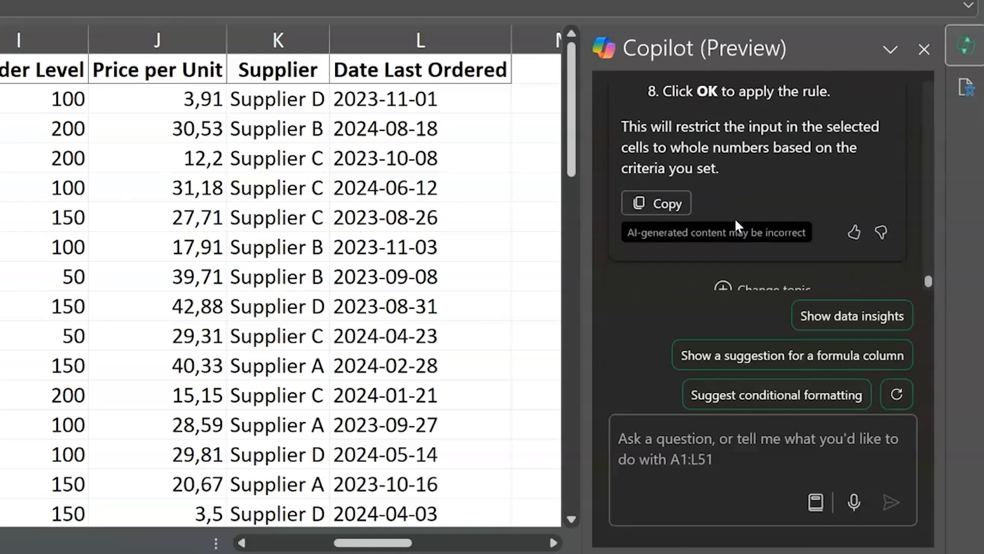
pyautogui.click(957, 57)
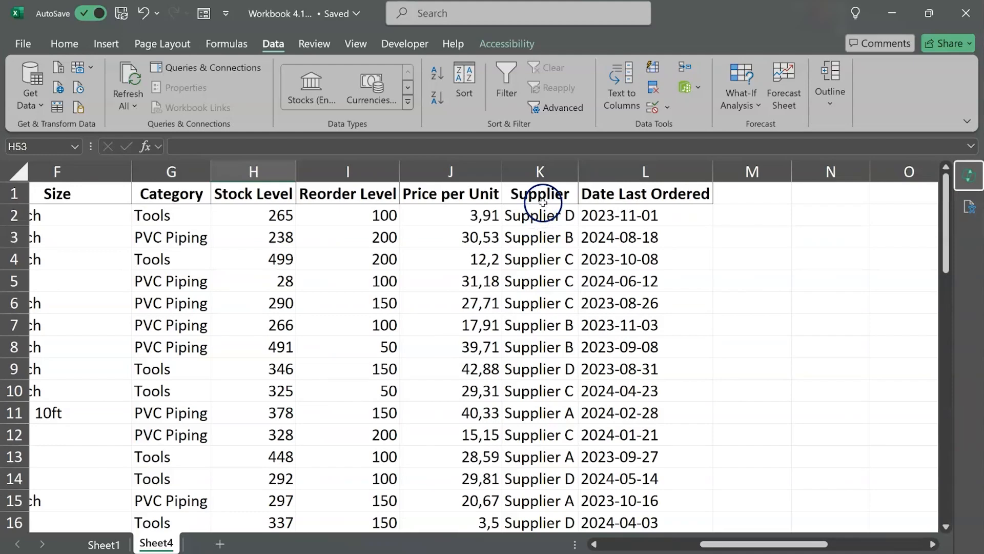
# Step: Start a data validation rule for the whole Supplier column K that allows a List
pyautogui.click(542, 171)
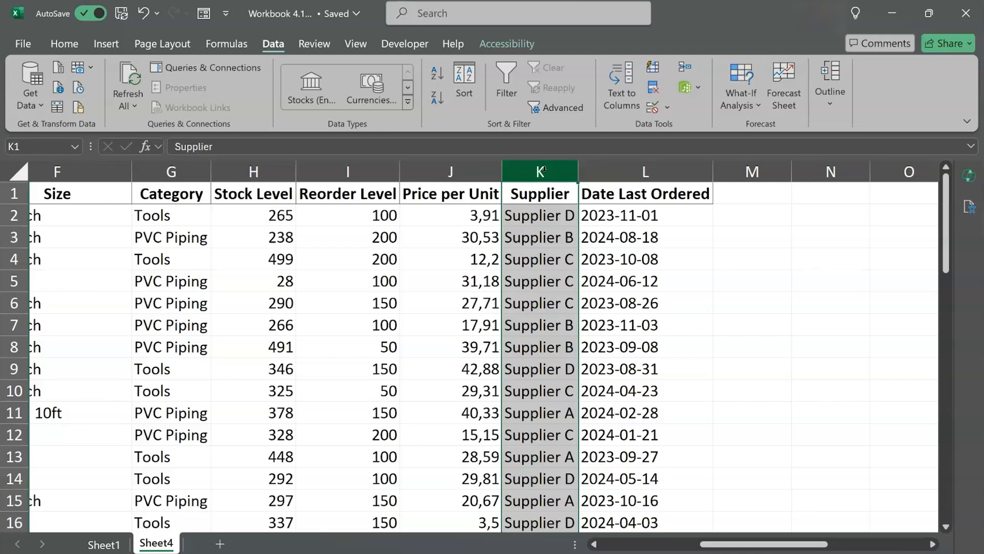
pyautogui.click(541, 194)
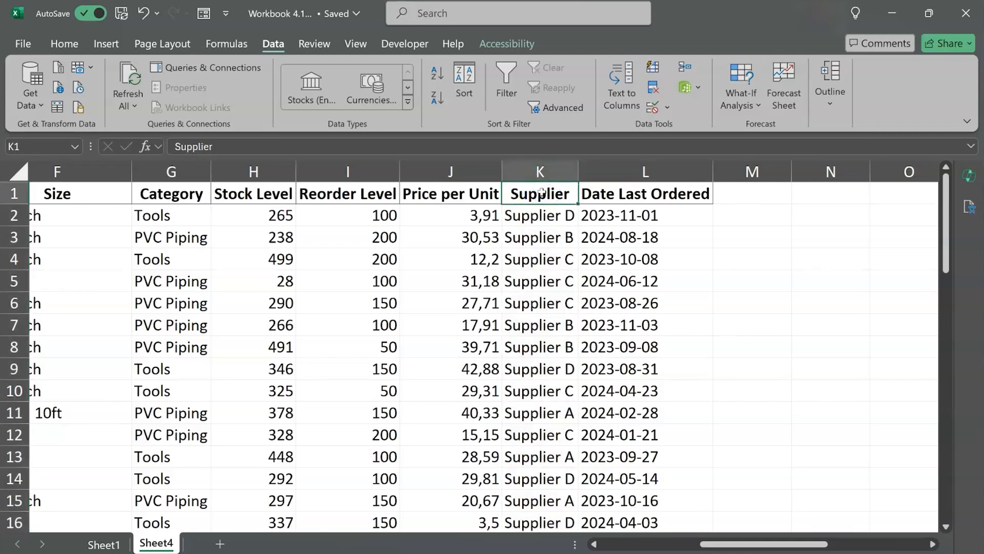
pyautogui.click(540, 171)
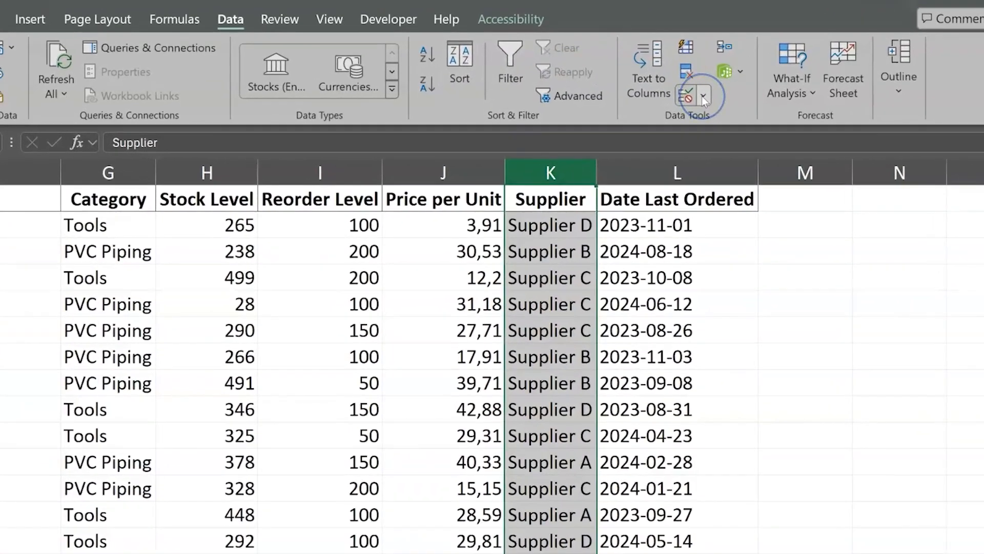
pyautogui.click(702, 97)
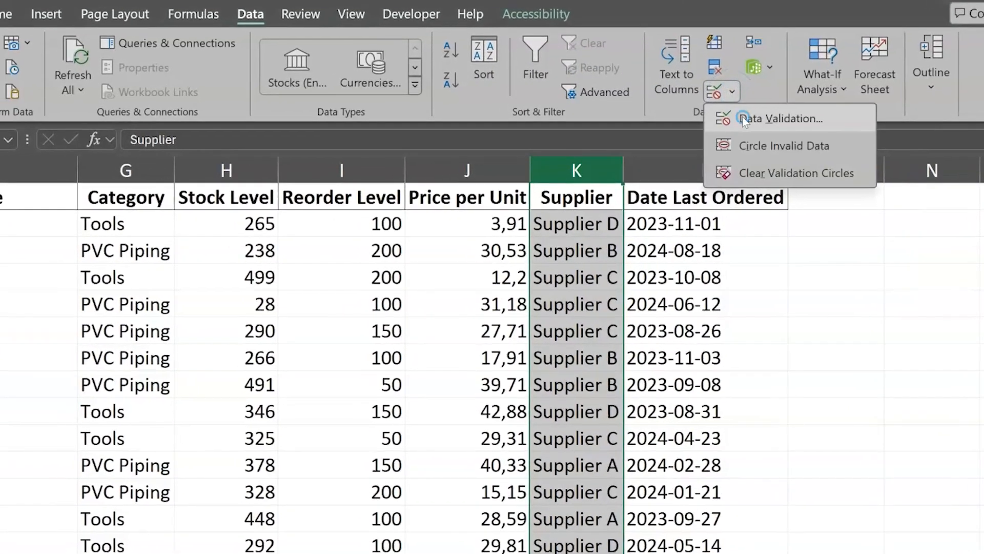
pyautogui.click(744, 121)
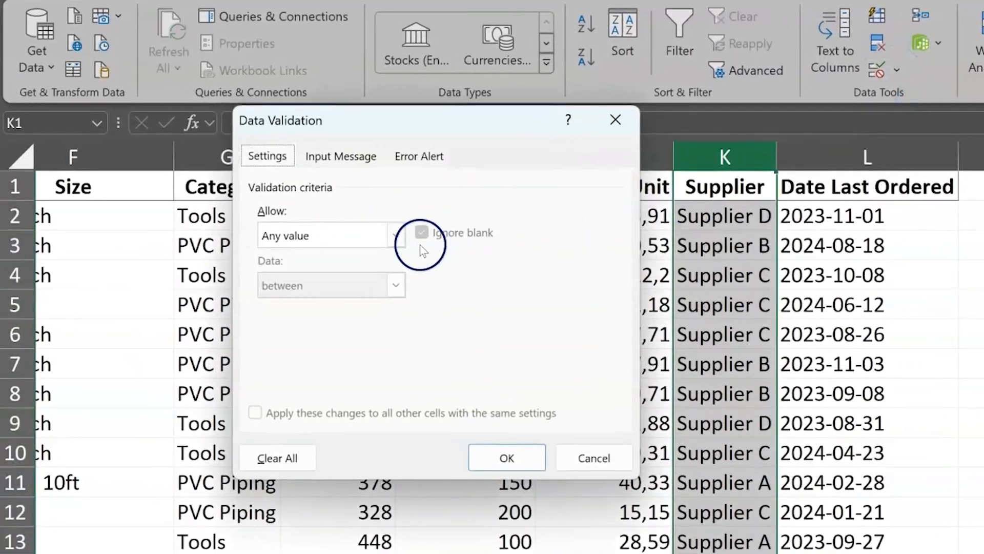
pyautogui.click(396, 235)
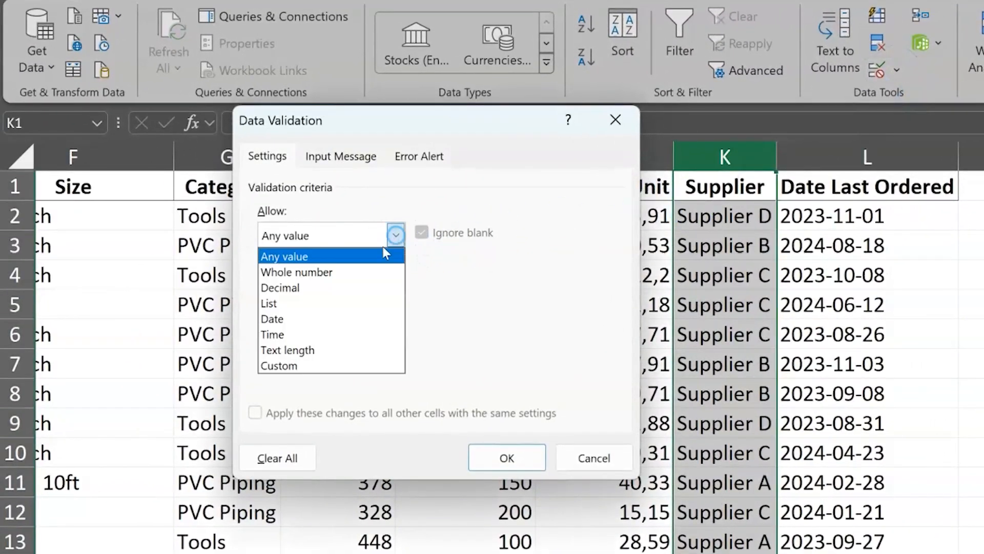
pyautogui.click(316, 307)
# Step: Set the list source to "Supplier A; Supplier B; Supplier C; Supplier D" and apply the validation rule
pyautogui.click(318, 331)
pyautogui.write('Supplier A; Supplier B; Sup')
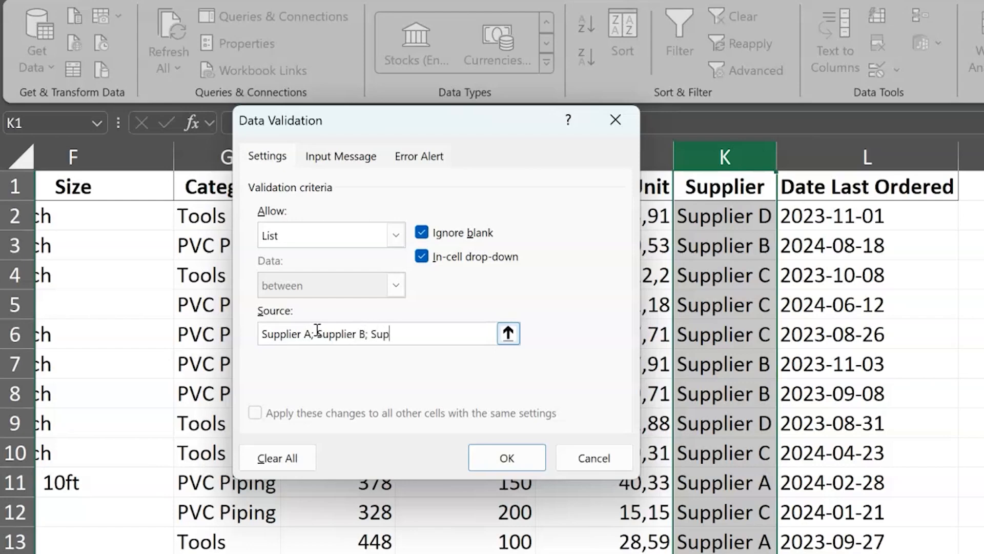
pyautogui.write('plier C; Supplier D')
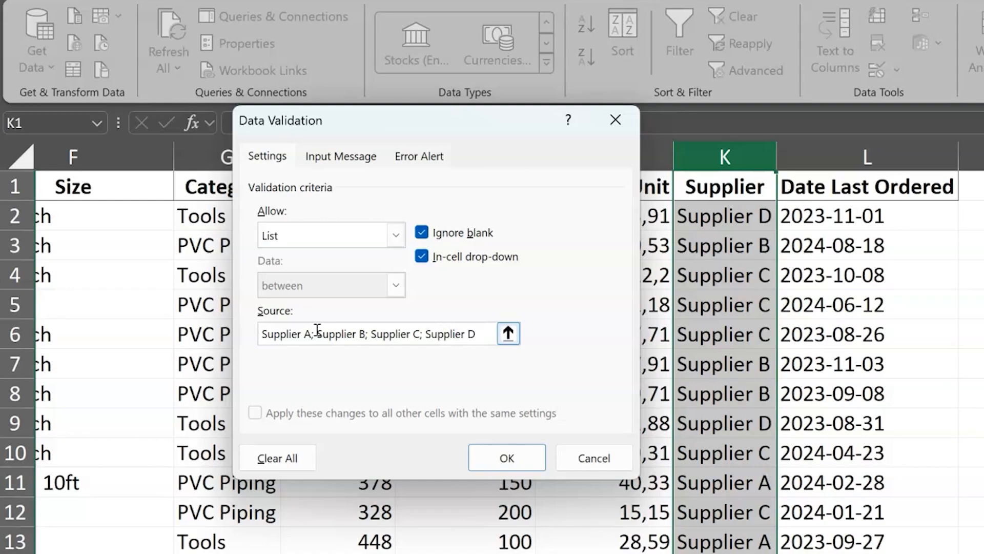
pyautogui.click(528, 453)
pyautogui.click(510, 457)
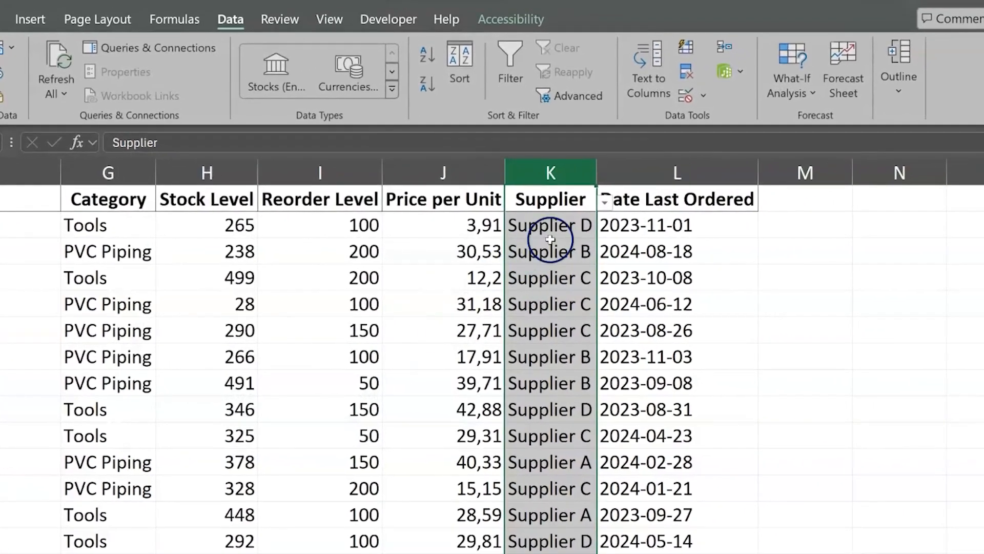
# Step: Check the supplier choices offered in existing Supplier cells such as K3 and K5
pyautogui.click(631, 221)
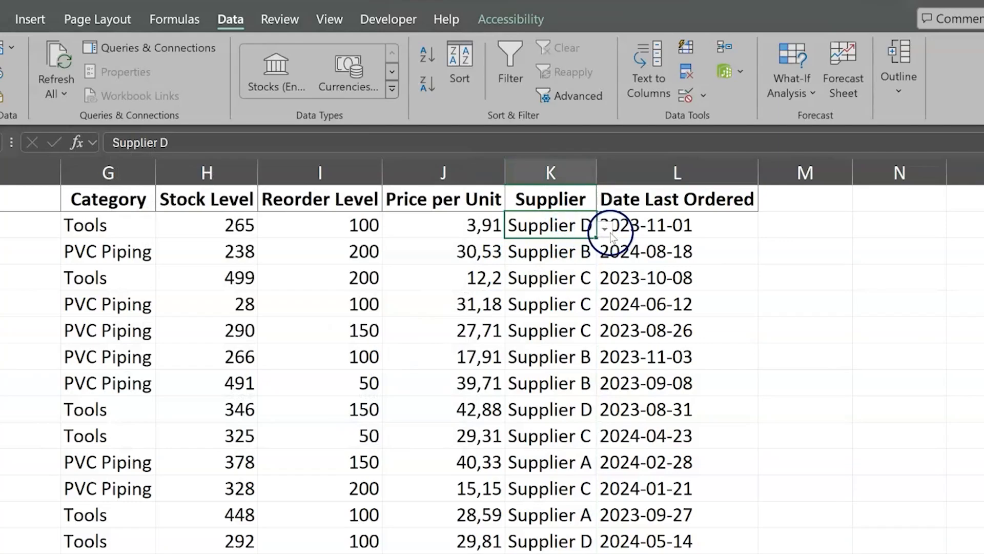
pyautogui.click(574, 248)
pyautogui.click(604, 253)
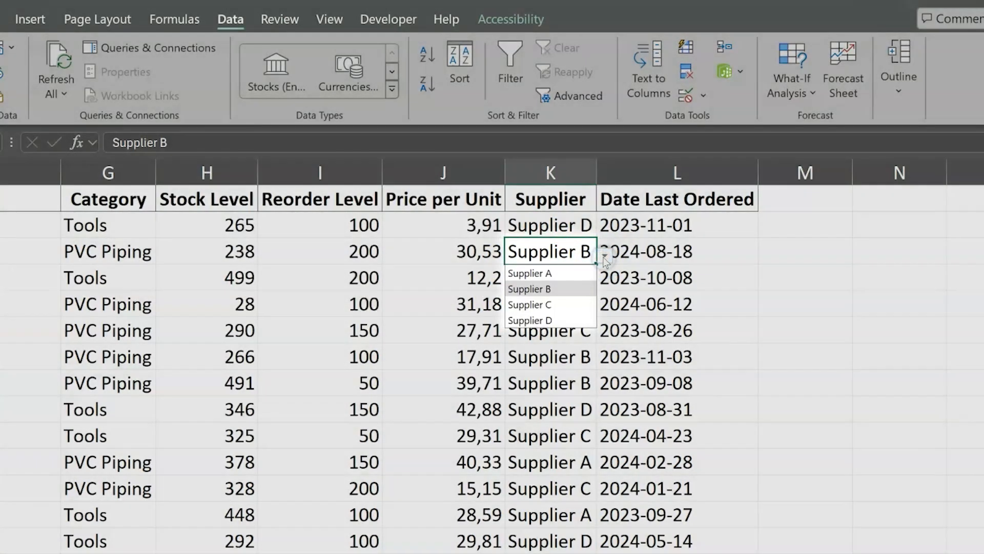
pyautogui.click(605, 256)
pyautogui.click(576, 307)
pyautogui.click(604, 307)
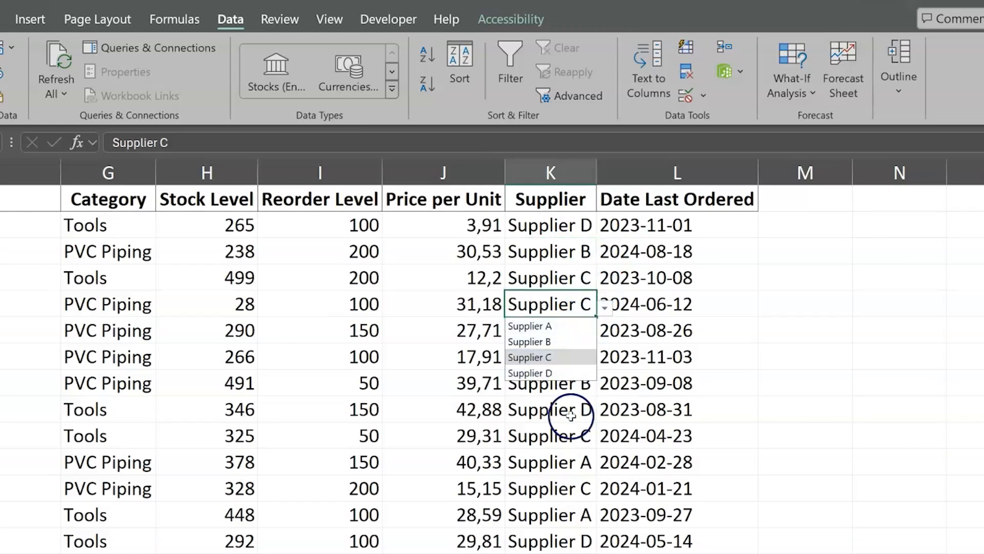
# Step: Change the supplier in K2 to Supplier A using the validation list
pyautogui.click(568, 227)
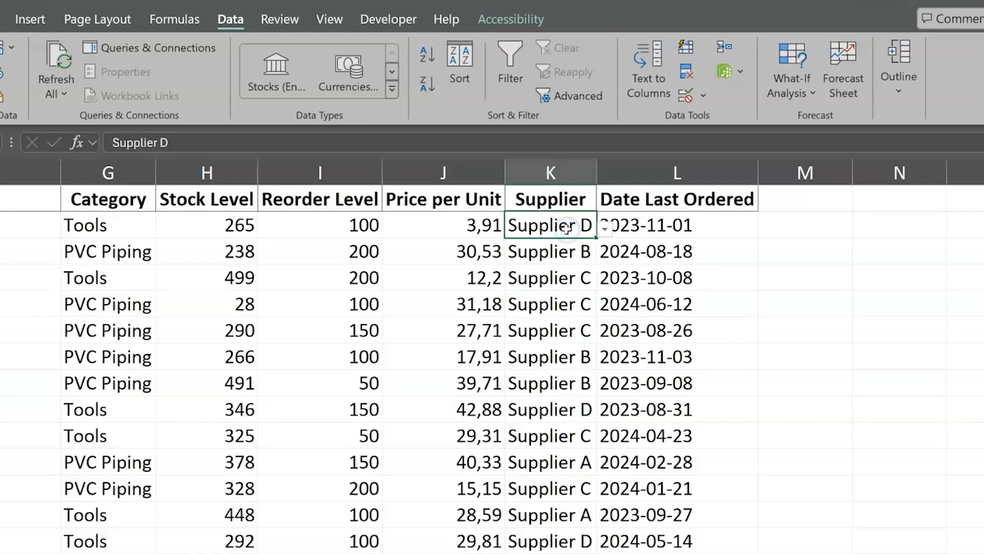
pyautogui.click(607, 229)
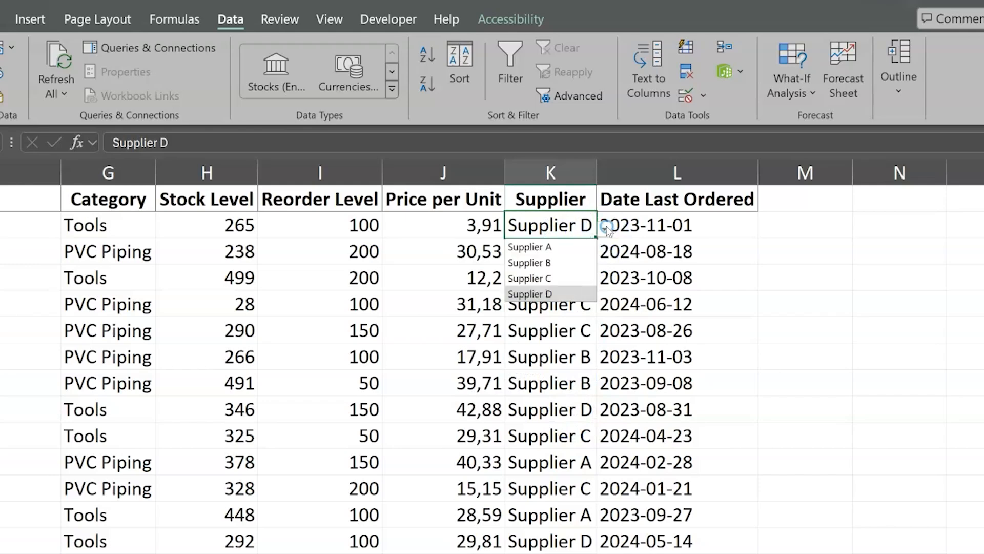
pyautogui.click(566, 247)
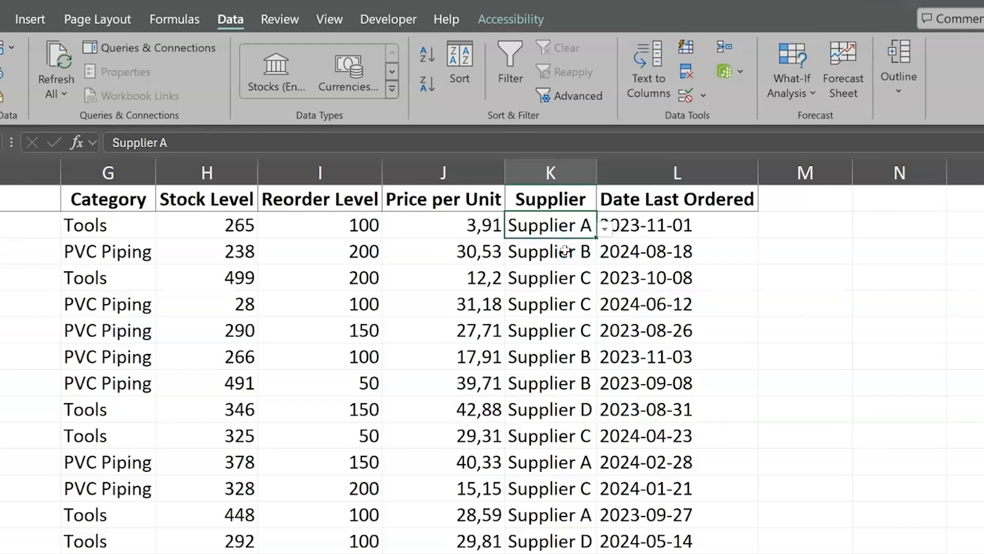
# Step: Below the Supplier data, choose Supplier B for K52 and Supplier C for K53 from the validation list
pyautogui.scroll(-10, 566, 276)
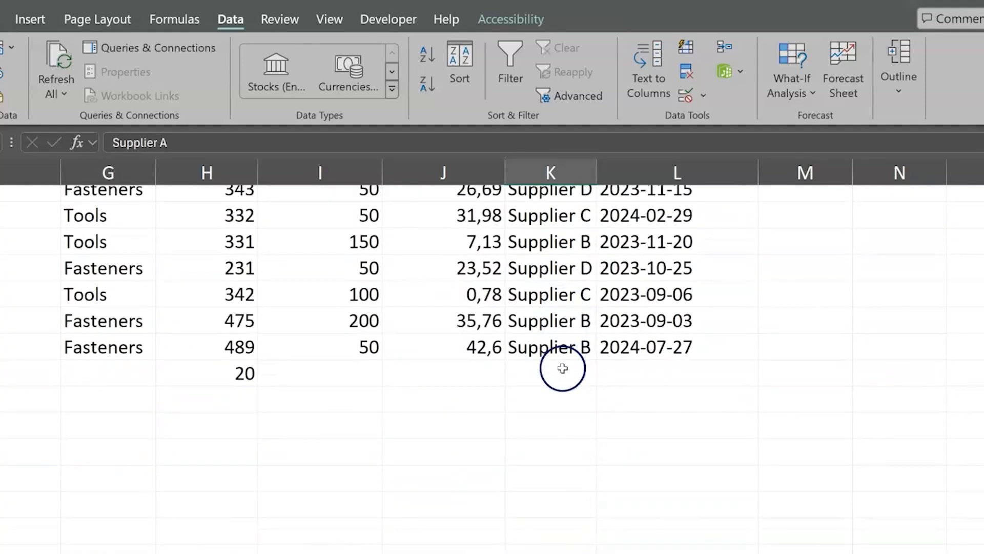
pyautogui.click(562, 368)
pyautogui.click(603, 377)
pyautogui.click(578, 412)
pyautogui.click(577, 399)
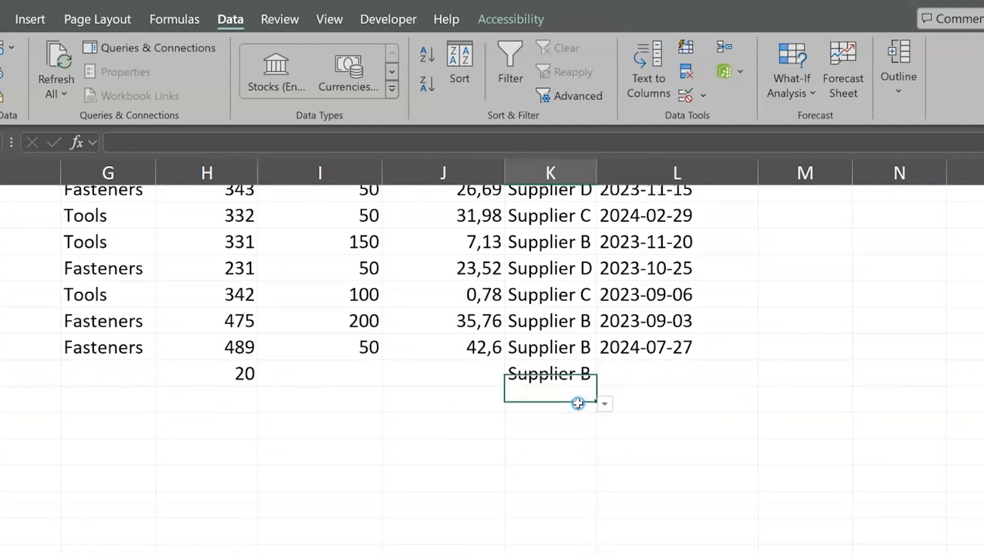
pyautogui.click(605, 404)
pyautogui.click(567, 451)
# Step: Choose Supplier D for K54 and Supplier A for K55 from the validation list
pyautogui.click(568, 433)
pyautogui.click(603, 431)
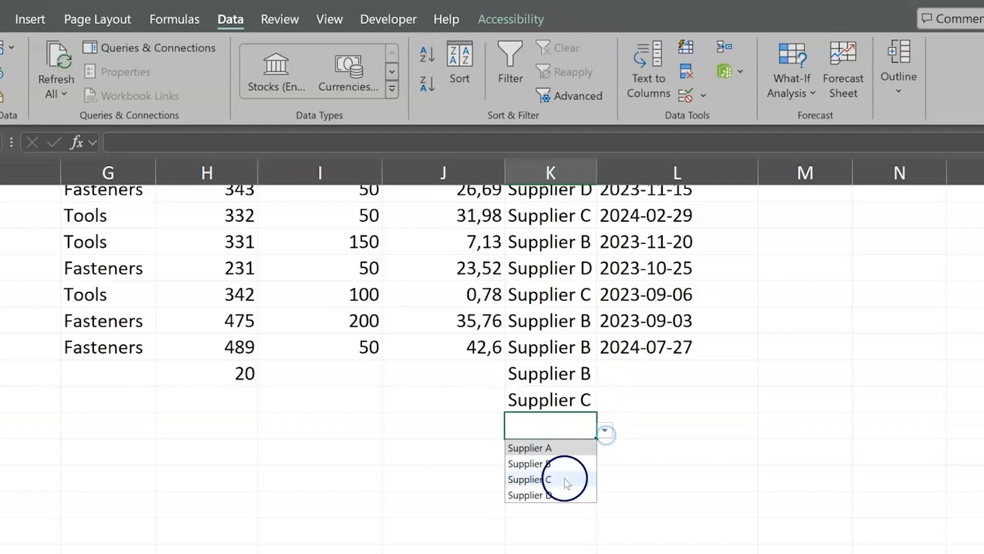
pyautogui.click(560, 494)
pyautogui.click(566, 451)
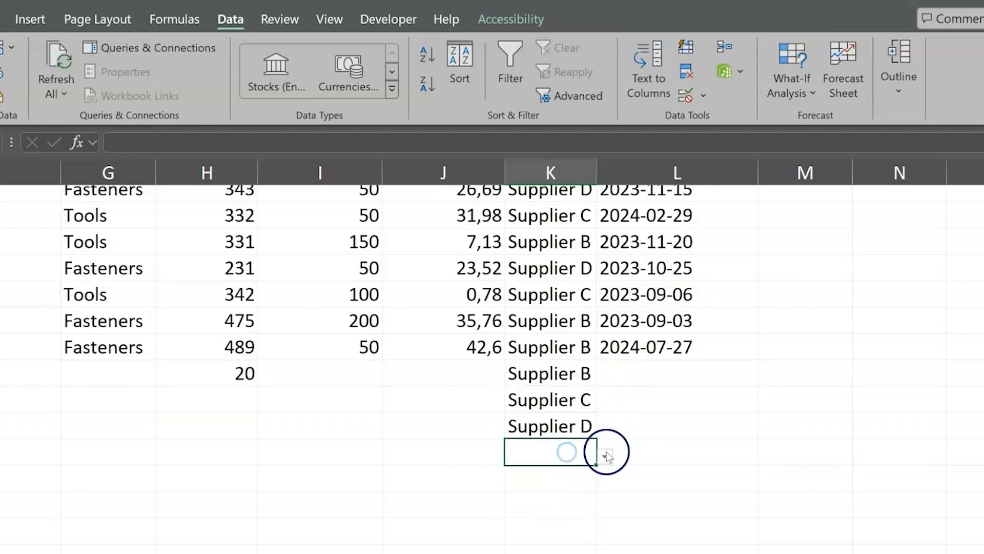
pyautogui.click(609, 467)
pyautogui.click(567, 471)
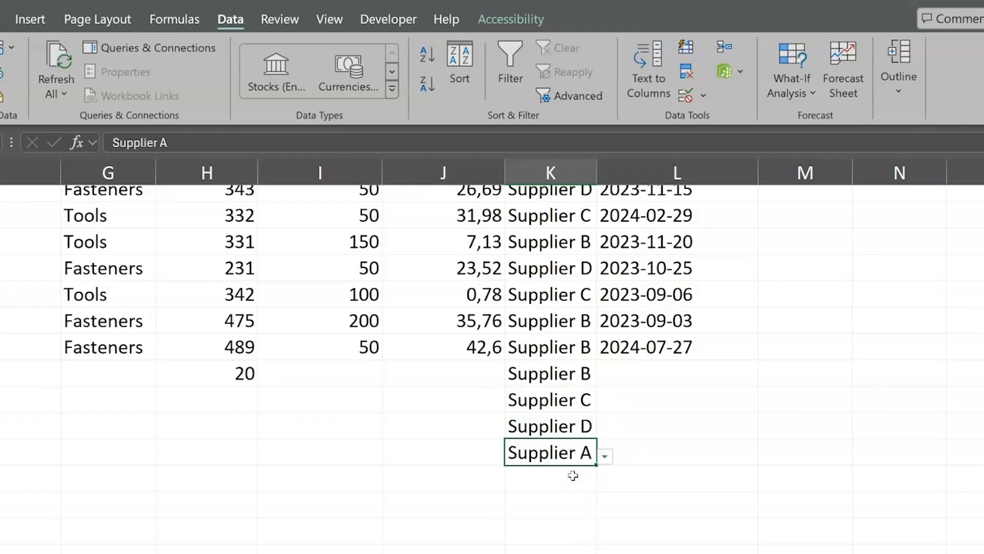
pyautogui.click(572, 476)
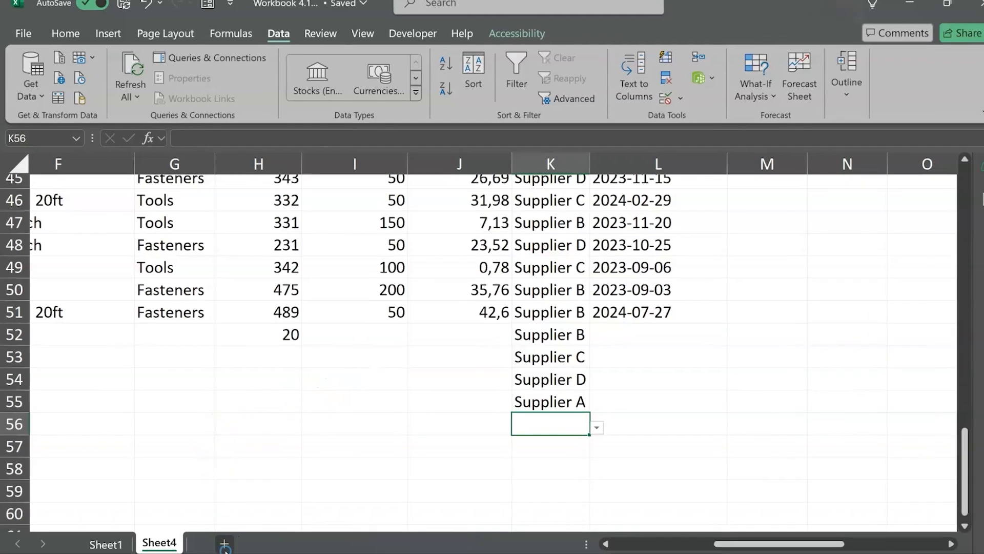
# Step: Add a new worksheet and name it Lists
pyautogui.click(223, 544)
pyautogui.doubleClick(221, 542)
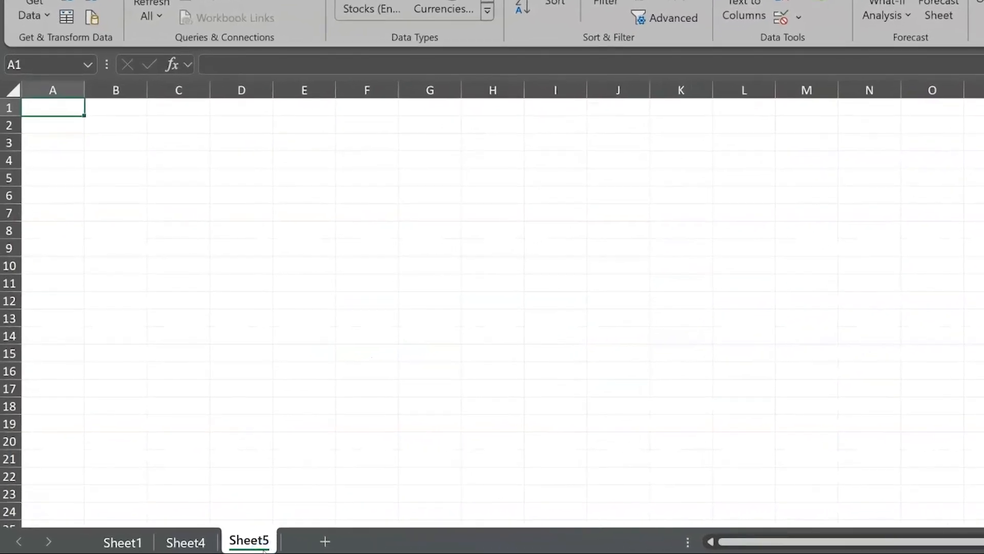
pyautogui.write('Lists')
pyautogui.press('Return')
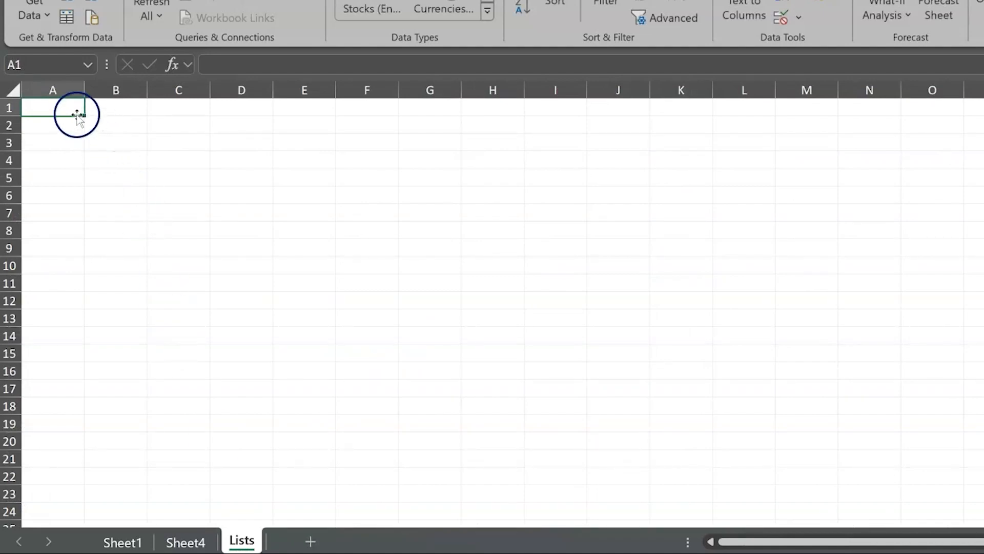
# Step: Enter the heading Category in A1 of the Lists sheet, with PVC Piping, Tools and Fasteners in A2 to A4
pyautogui.write('Category')
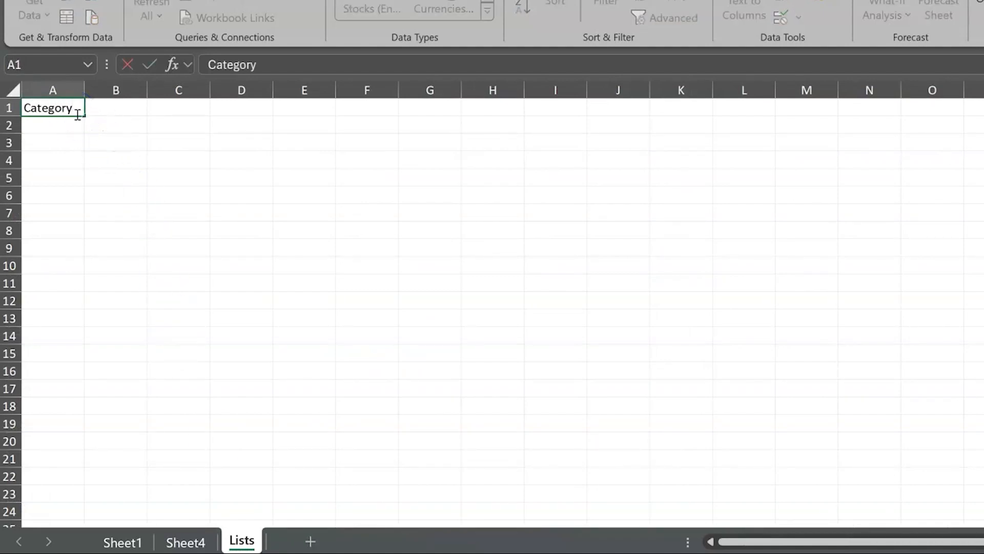
pyautogui.press('Return')
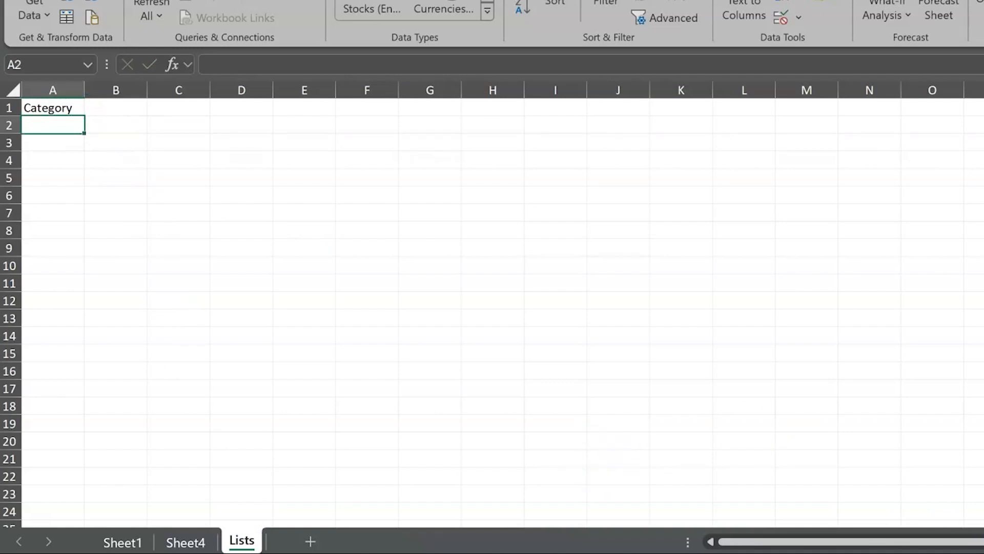
pyautogui.scroll(4, 492, 304)
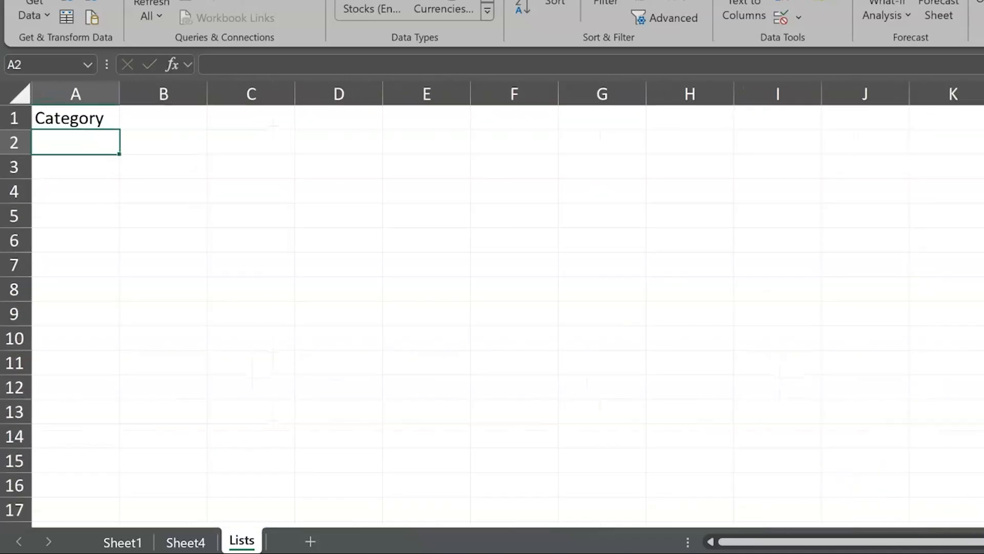
pyautogui.scroll(1, 697, 358)
pyautogui.write('PVC Piping')
pyautogui.press('Return')
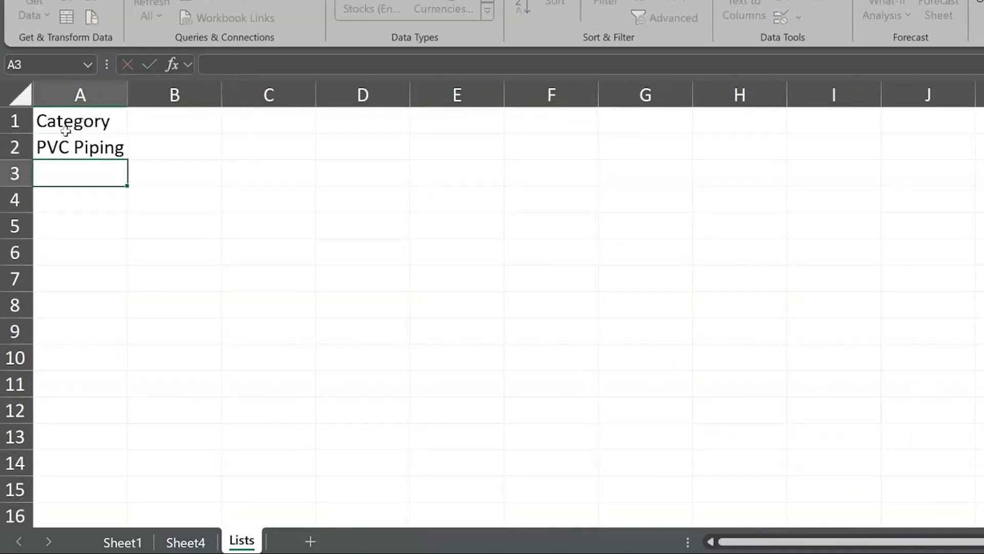
pyautogui.write('Tools')
pyautogui.press('Return')
pyautogui.write('Fastene')
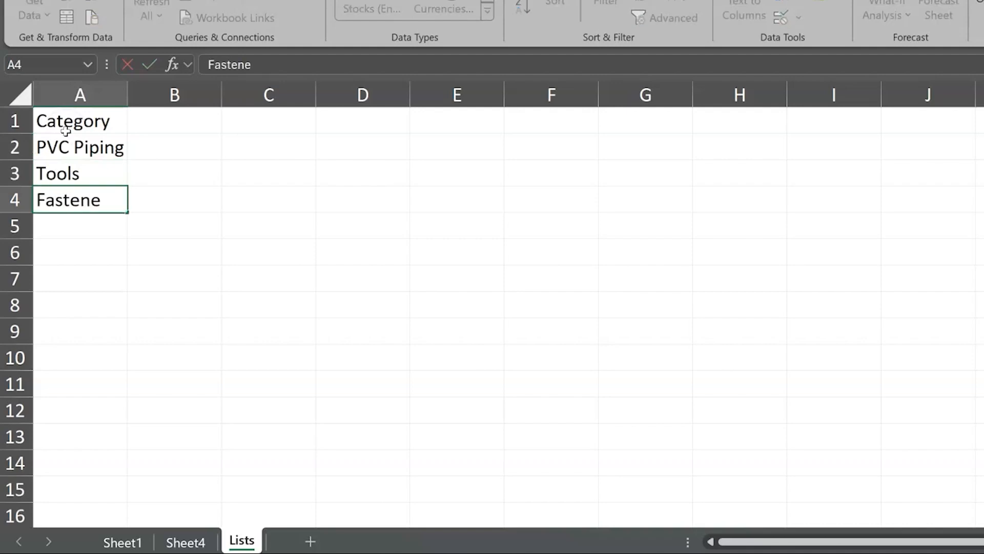
pyautogui.write('rs')
pyautogui.press('Return')
# Step: Enter Category 4 in A5 and Category 5 in A6, and fill the numbered series down column A past Category 19
pyautogui.write('Ct')
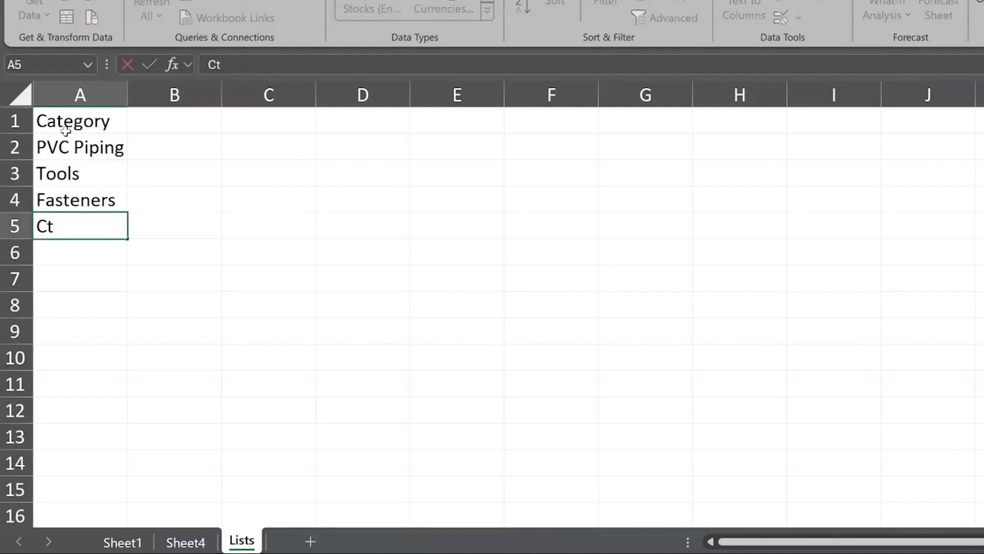
pyautogui.press('BackSpace')
pyautogui.write('ategory')
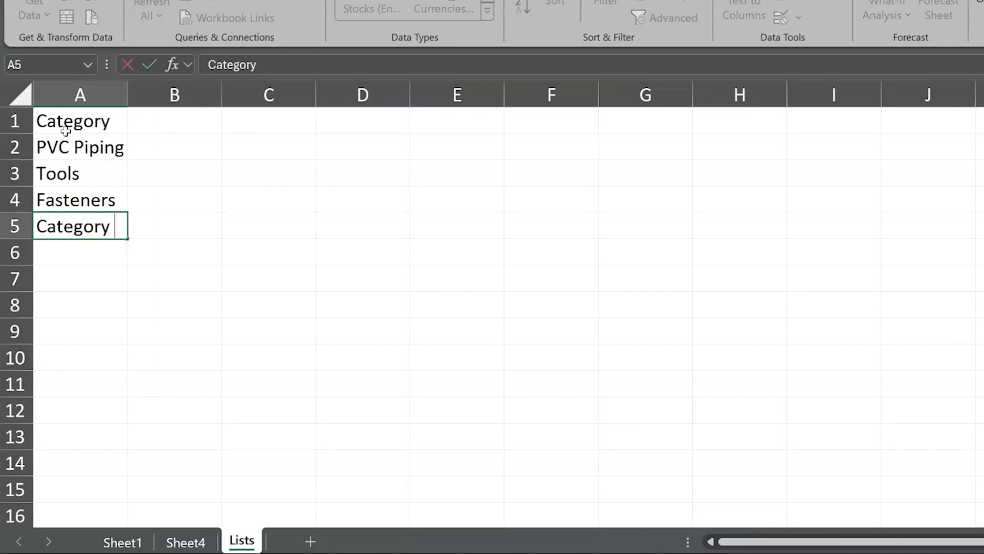
pyautogui.write(' 4')
pyautogui.press('Return')
pyautogui.write('Cateogry')
pyautogui.press('BackSpace')
pyautogui.press('BackSpace')
pyautogui.press('BackSpace')
pyautogui.press('BackSpace')
pyautogui.write('gor')
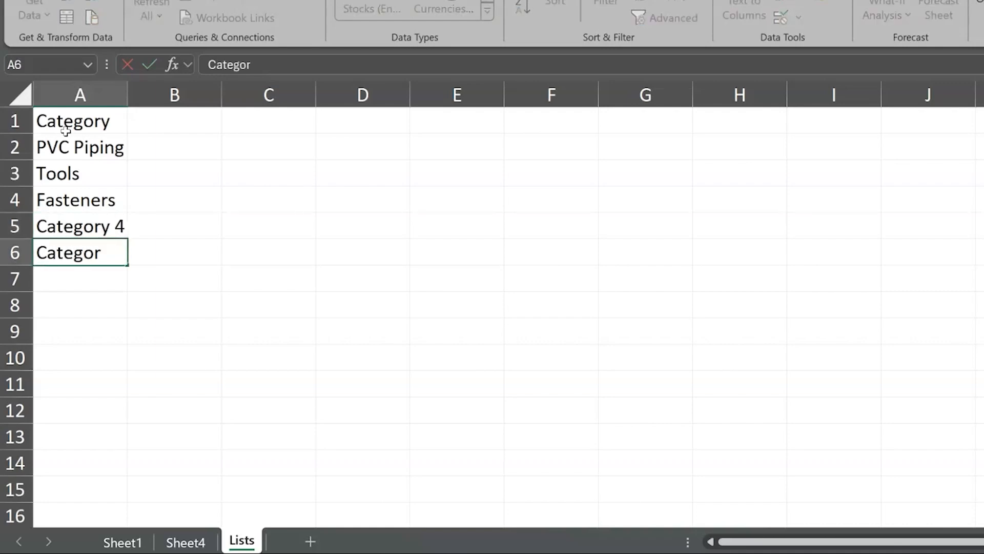
pyautogui.write('y 5')
pyautogui.press('Return')
pyautogui.moveTo(66, 226); pyautogui.dragTo(137, 491)
# Step: Start a data validation rule for the whole Category column G on Sheet4 that allows a List
pyautogui.click(194, 543)
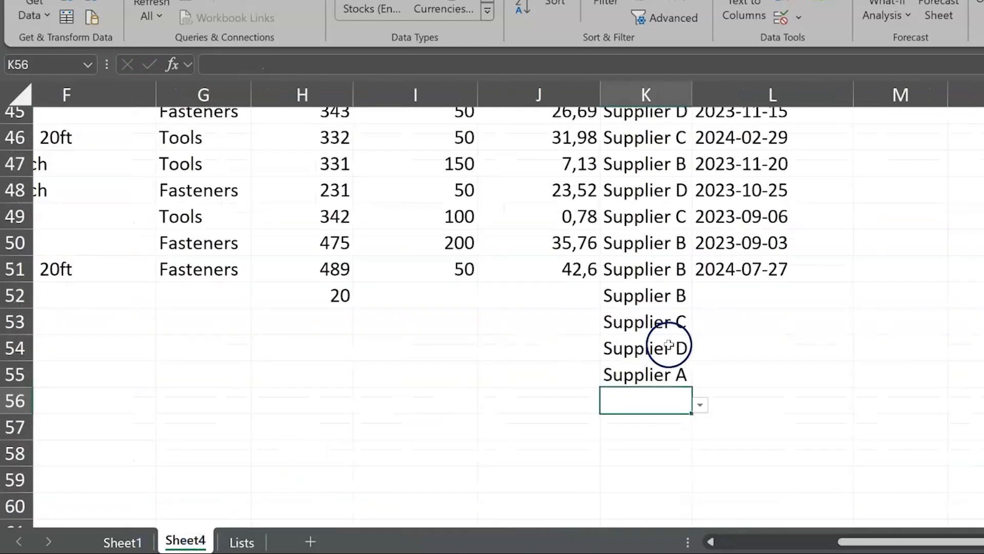
pyautogui.scroll(15, 345, 310)
pyautogui.click(204, 95)
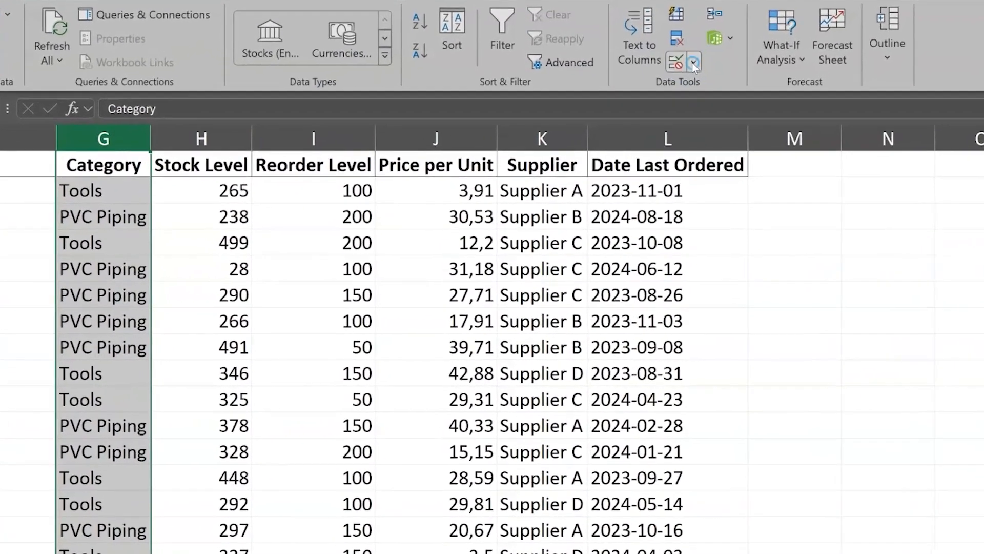
pyautogui.click(667, 107)
pyautogui.click(773, 99)
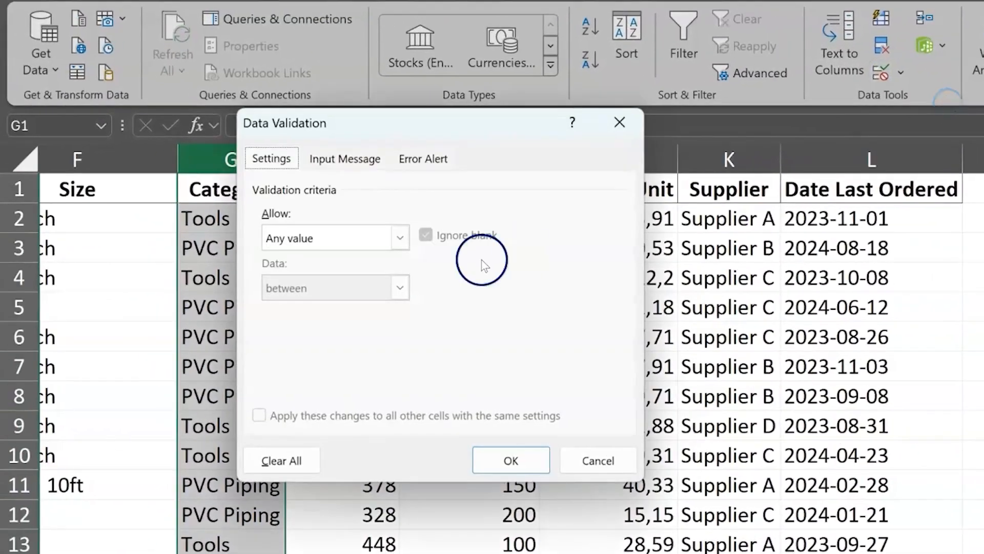
pyautogui.click(401, 238)
pyautogui.click(369, 308)
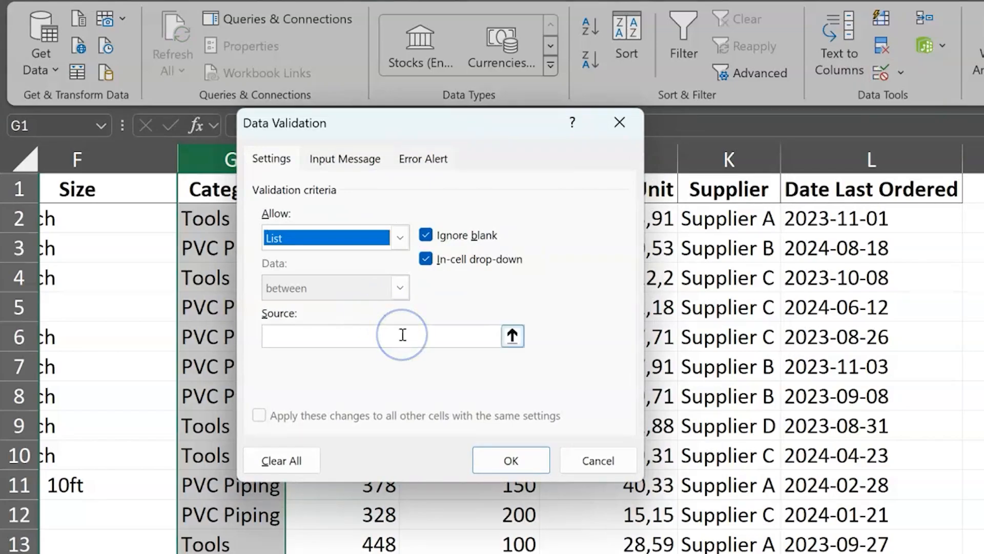
# Step: Set the list source to column A of the Lists sheet, =Lists!$A:$A, and apply the rule
pyautogui.click(402, 334)
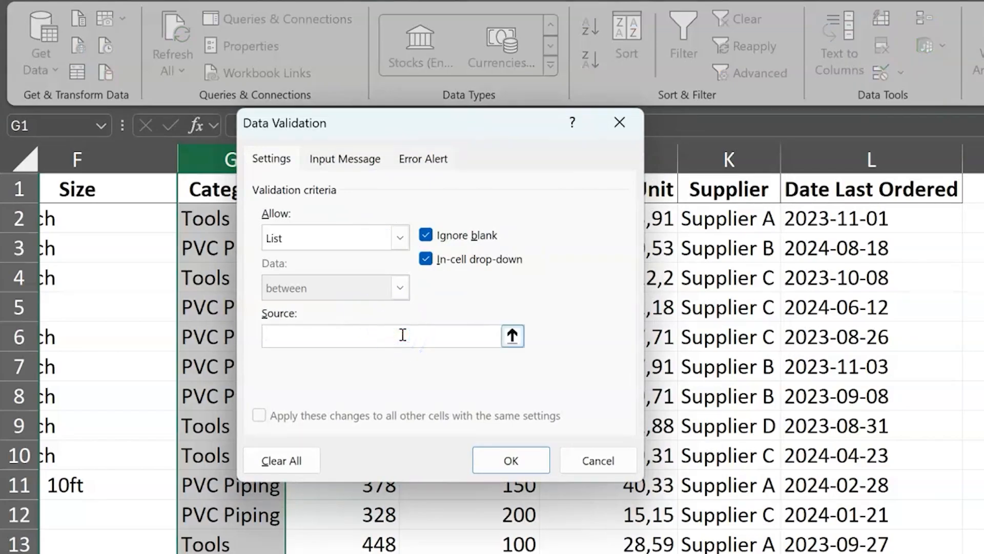
pyautogui.click(512, 336)
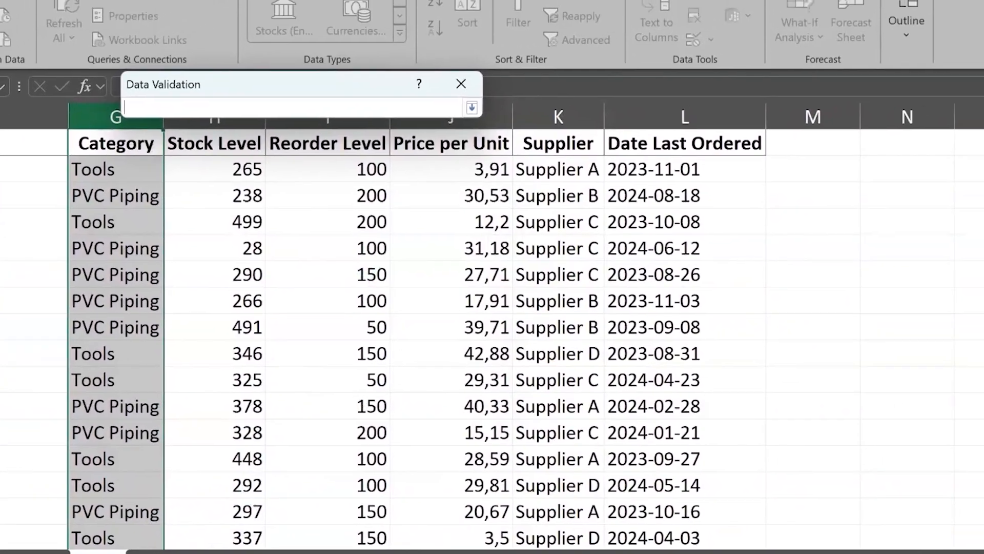
pyautogui.click(222, 538)
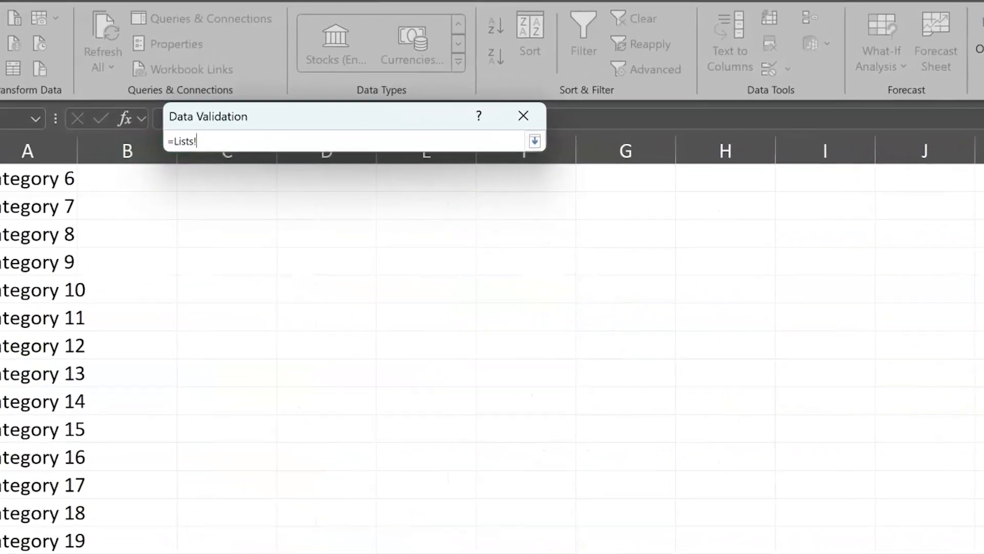
pyautogui.click(92, 159)
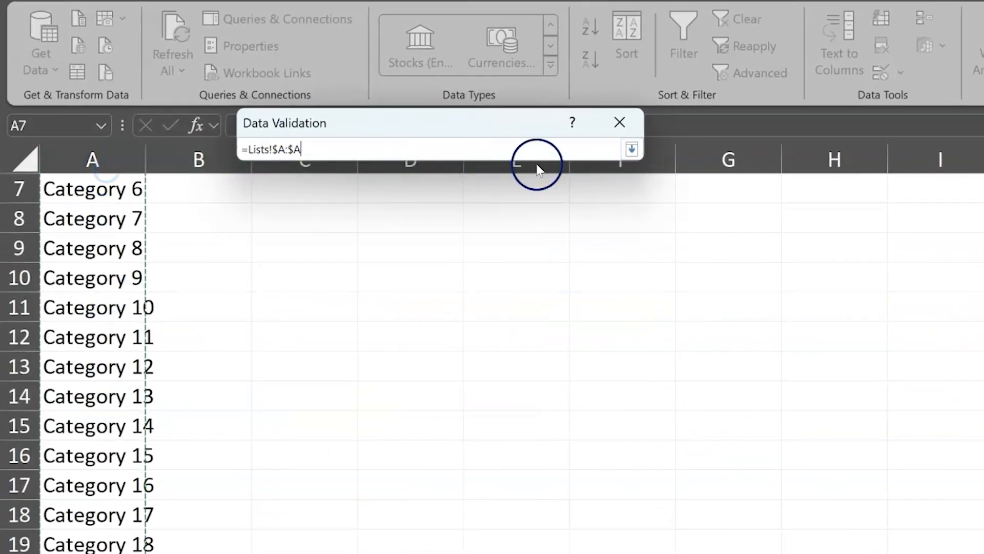
pyautogui.click(641, 150)
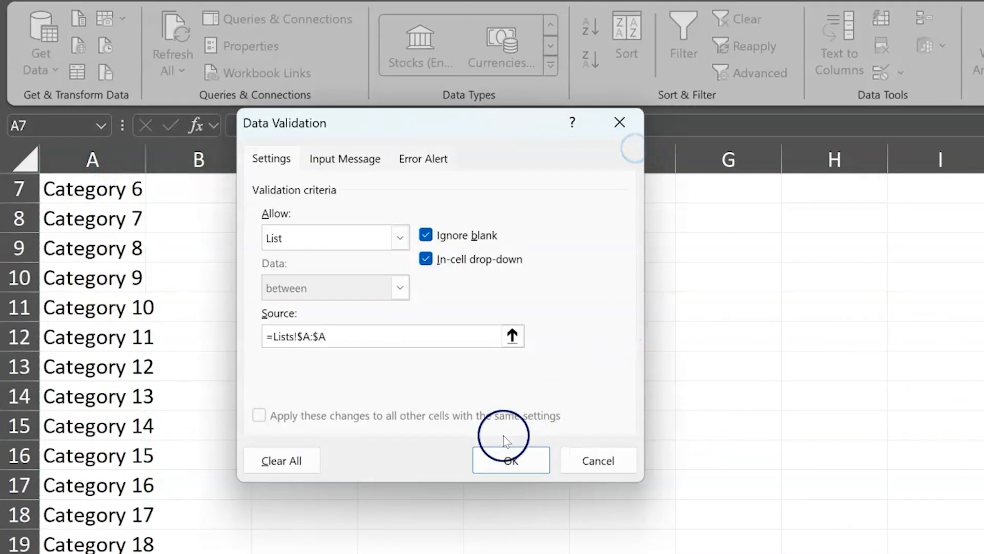
pyautogui.click(499, 472)
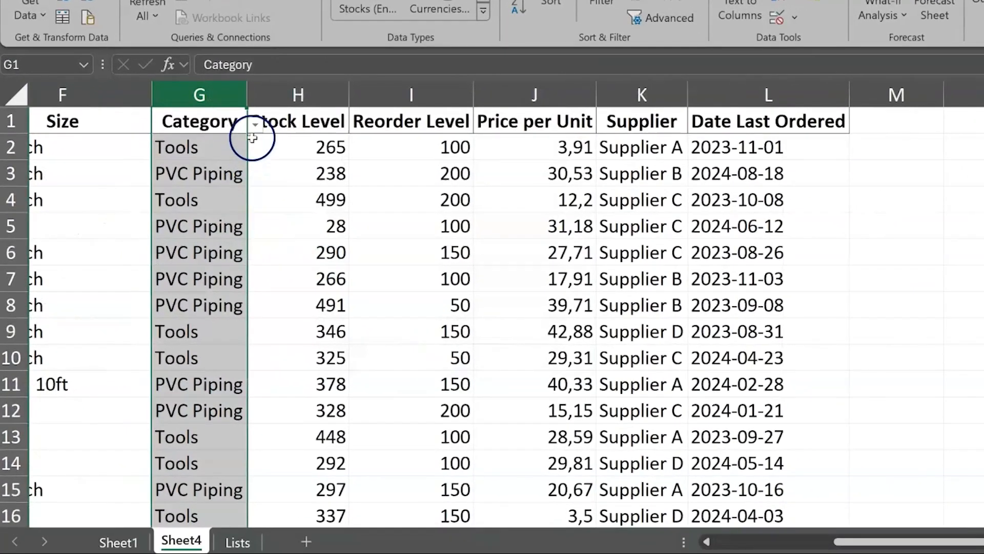
# Step: Check the category choices offered by the validation list in G2
pyautogui.click(241, 137)
pyautogui.click(254, 150)
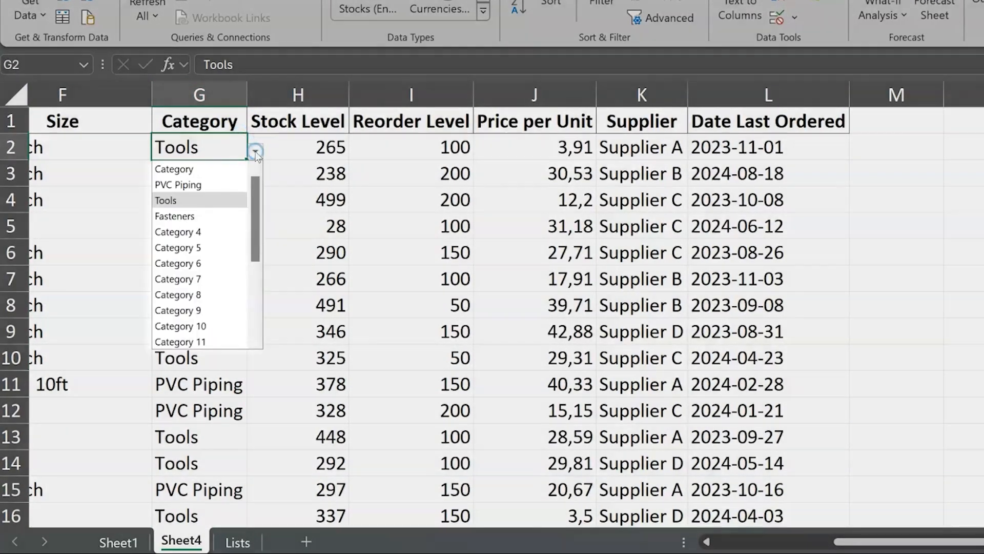
pyautogui.moveTo(255, 187)
pyautogui.mouseDown()
pyautogui.moveTo(255, 261)
pyautogui.moveTo(251, 177)
pyautogui.mouseUp()
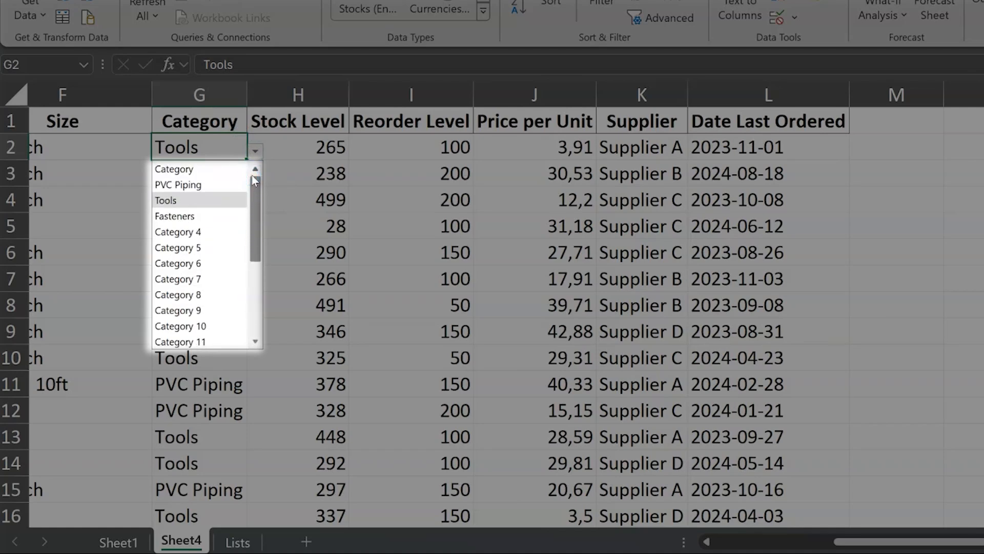